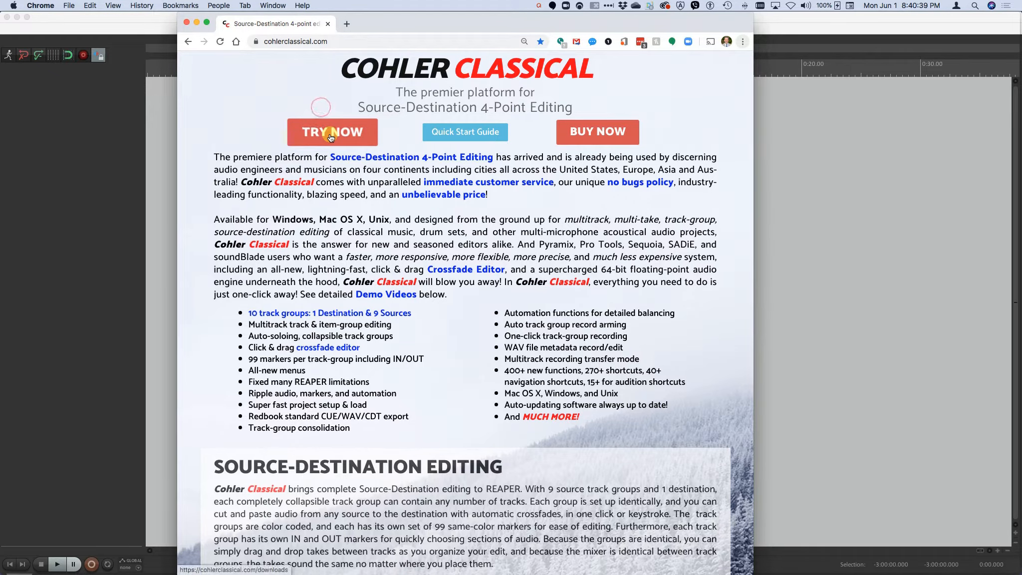
Open the Cohler Classical trial downloads page and read the Initial Install, Reinstall and Auto-update instructions
{"action": "left_click", "coordinate": [331, 136]}
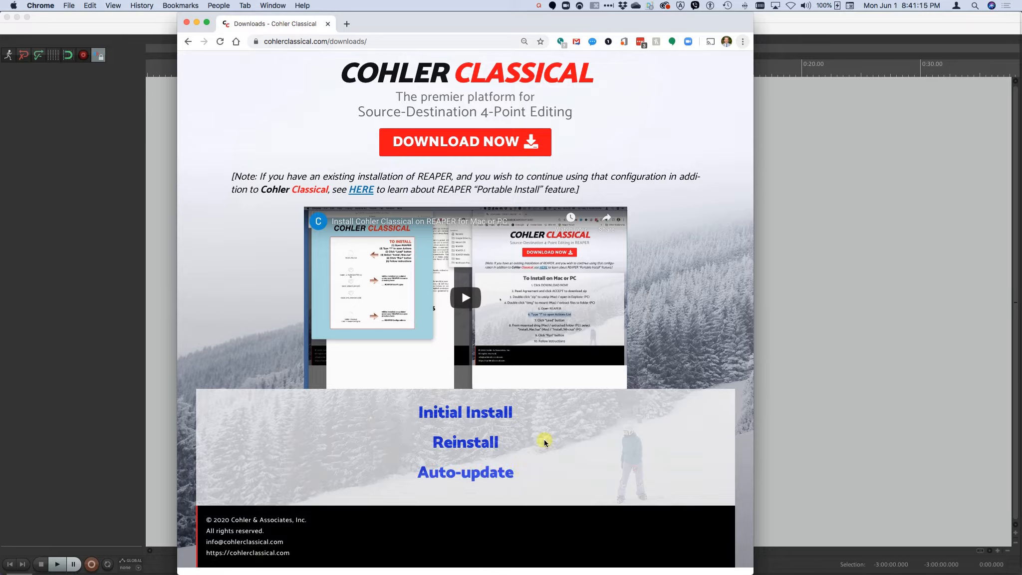
{"action": "left_click", "coordinate": [463, 418]}
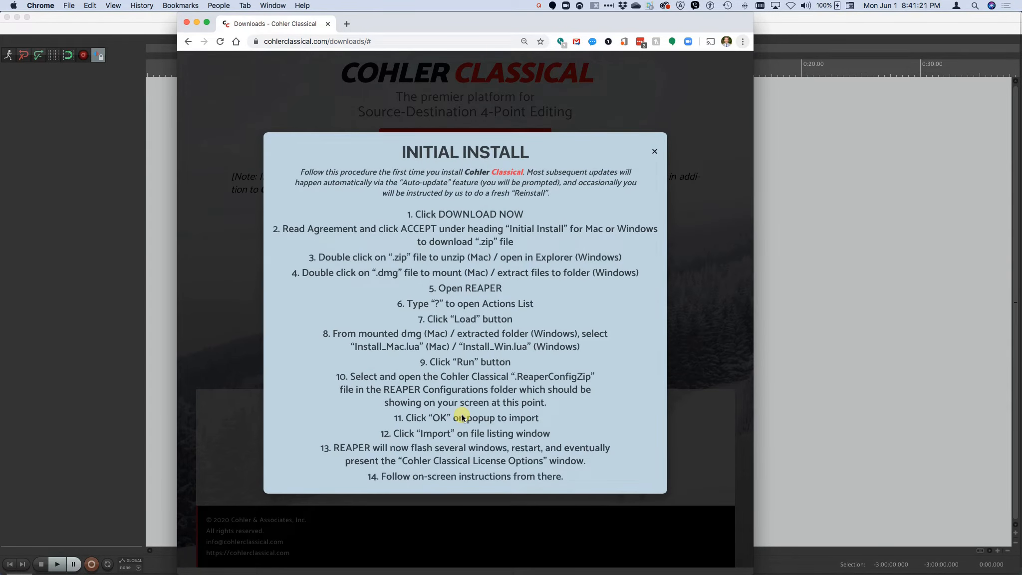
{"action": "key", "text": "Escape"}
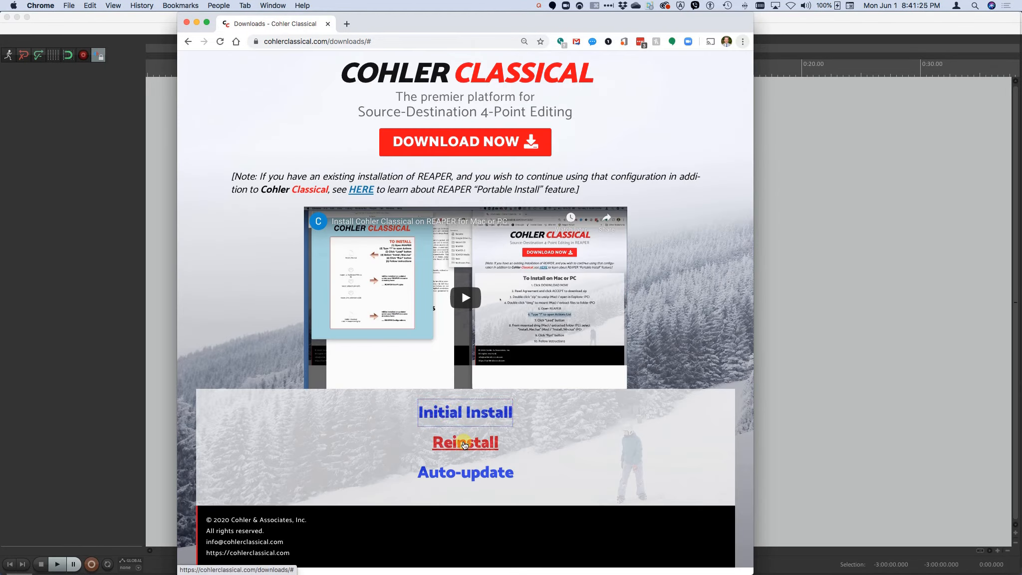
{"action": "left_click", "coordinate": [464, 443]}
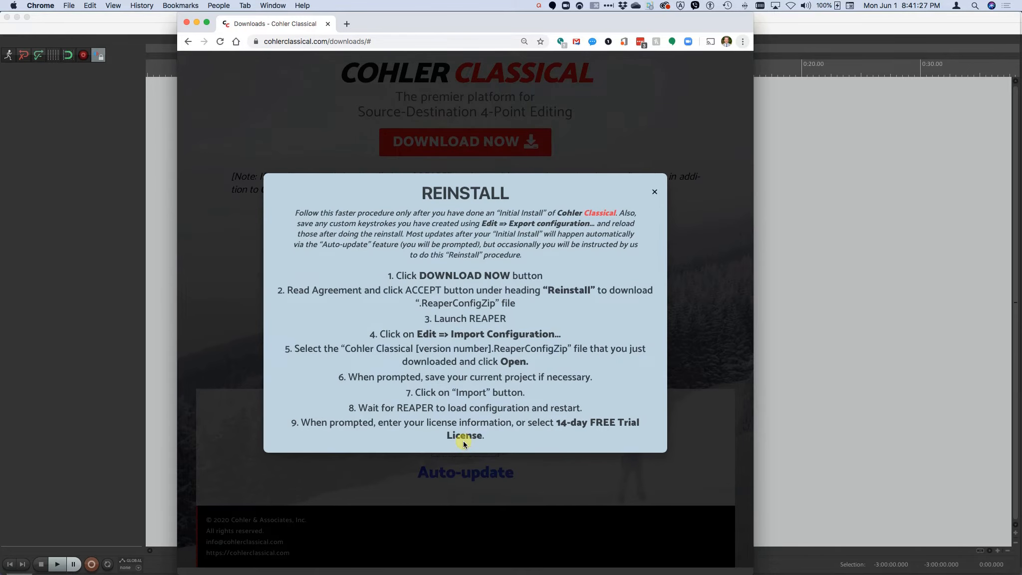
{"action": "key", "text": "Escape"}
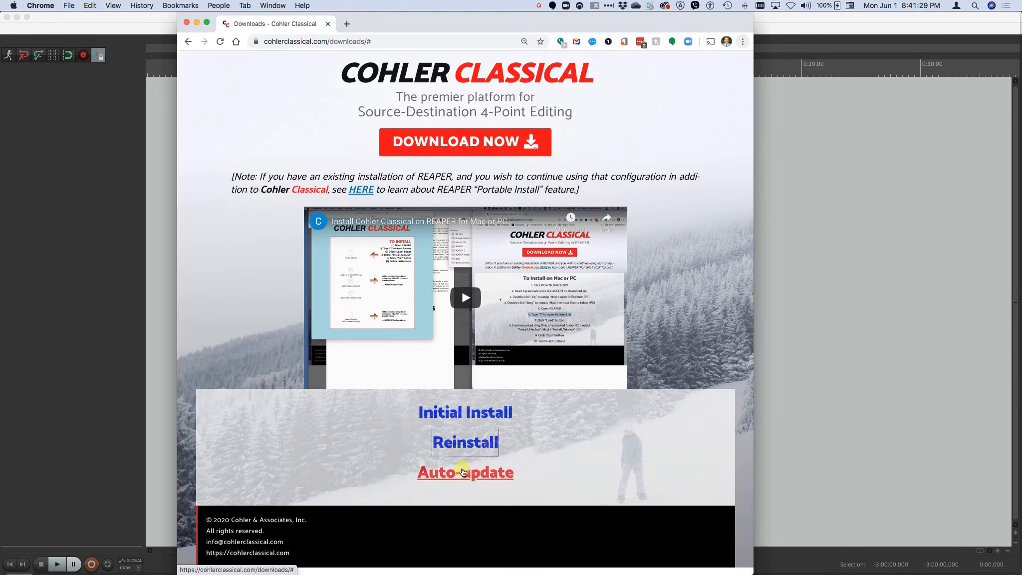
{"action": "left_click", "coordinate": [463, 472]}
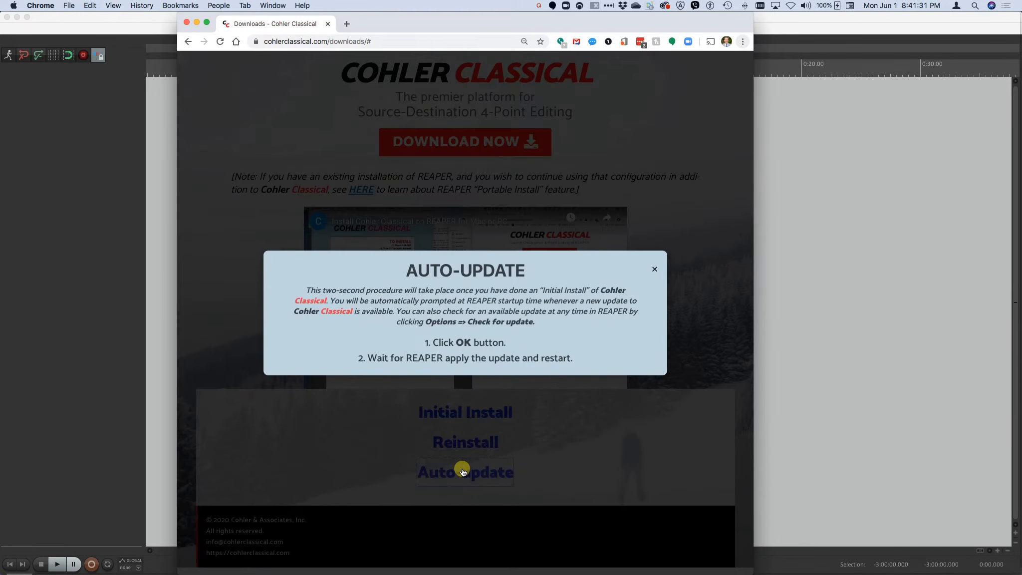
{"action": "key", "text": "Escape"}
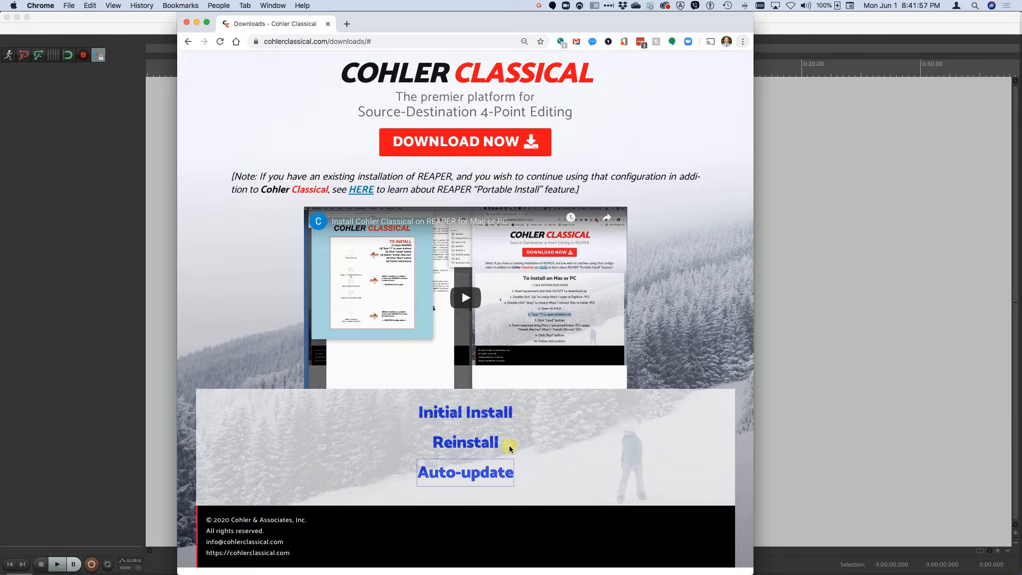
Accept the end user license agreement for the Mac OS X Initial Install and download its zip file
{"action": "left_click", "coordinate": [458, 147]}
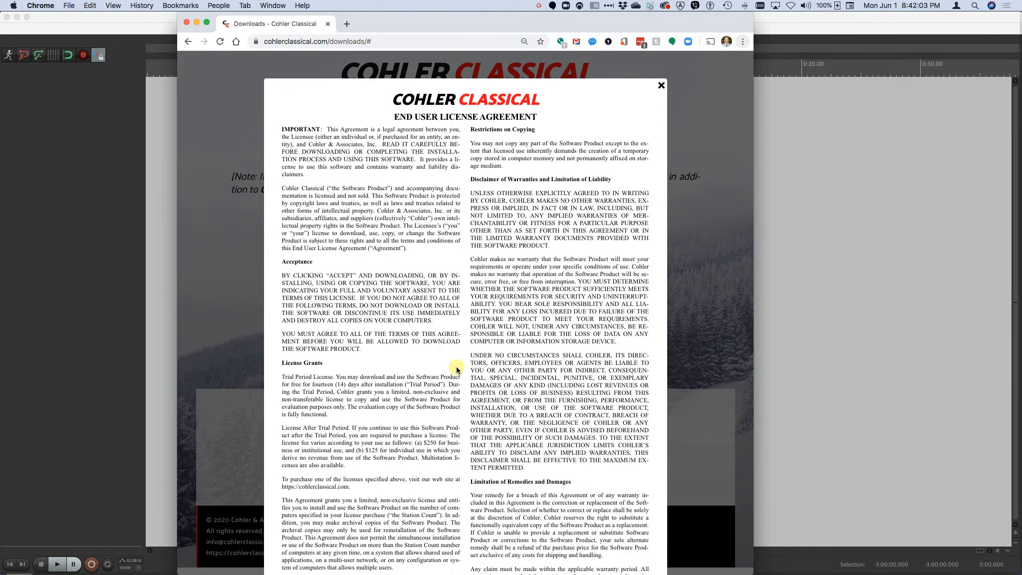
{"action": "scroll", "coordinate": [457, 369], "scroll_direction": "down", "scroll_amount": 15}
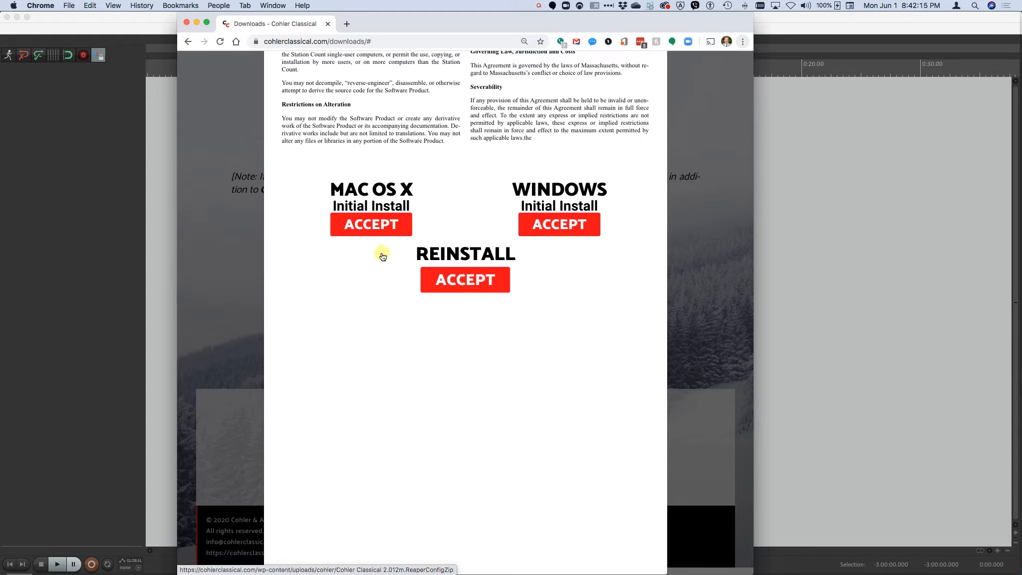
{"action": "left_click", "coordinate": [365, 225]}
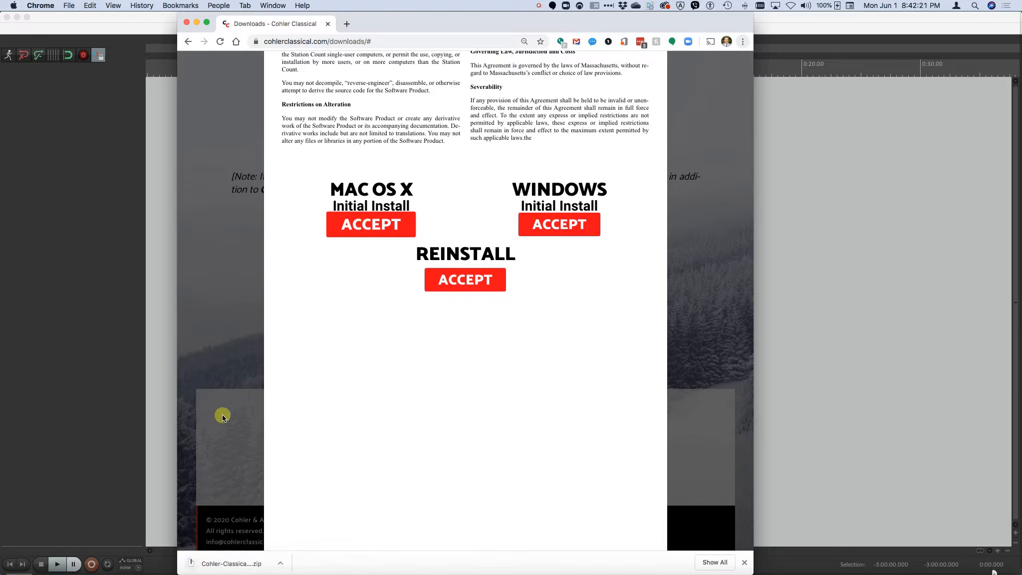
Unzip the downloaded Cohler Classical archive and mount the extracted "Cohler Classical 2.012m for Mac 5.dmg"
{"action": "left_click", "coordinate": [223, 564]}
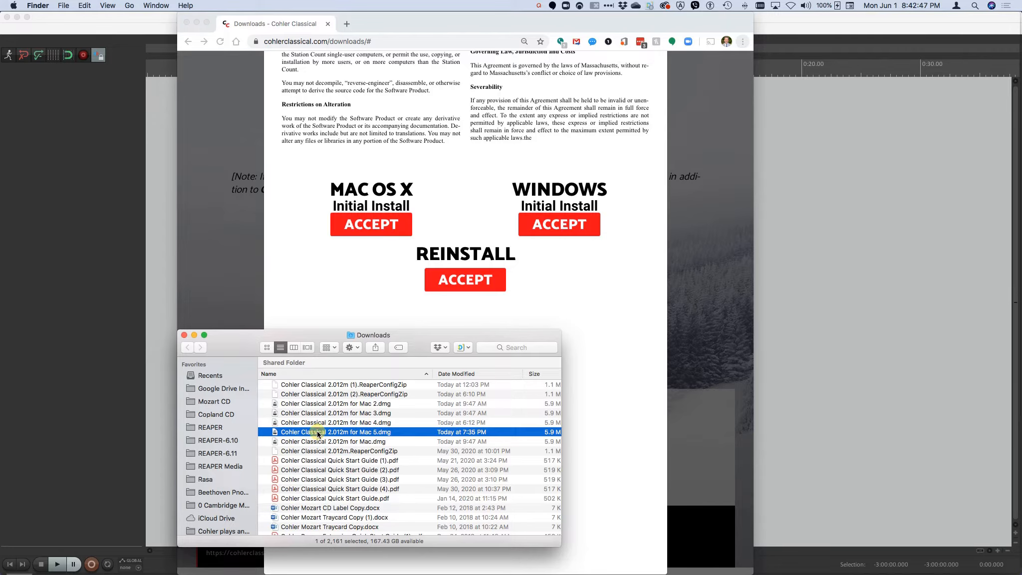
{"action": "double_click", "coordinate": [318, 432]}
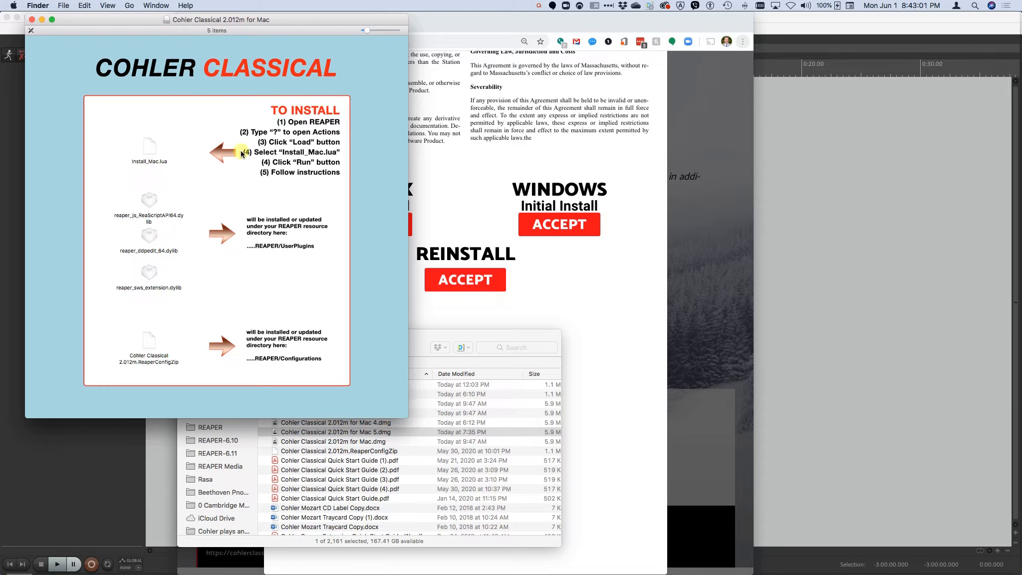
Switch to REAPER and show its action list
{"action": "key", "text": "super+Tab"}
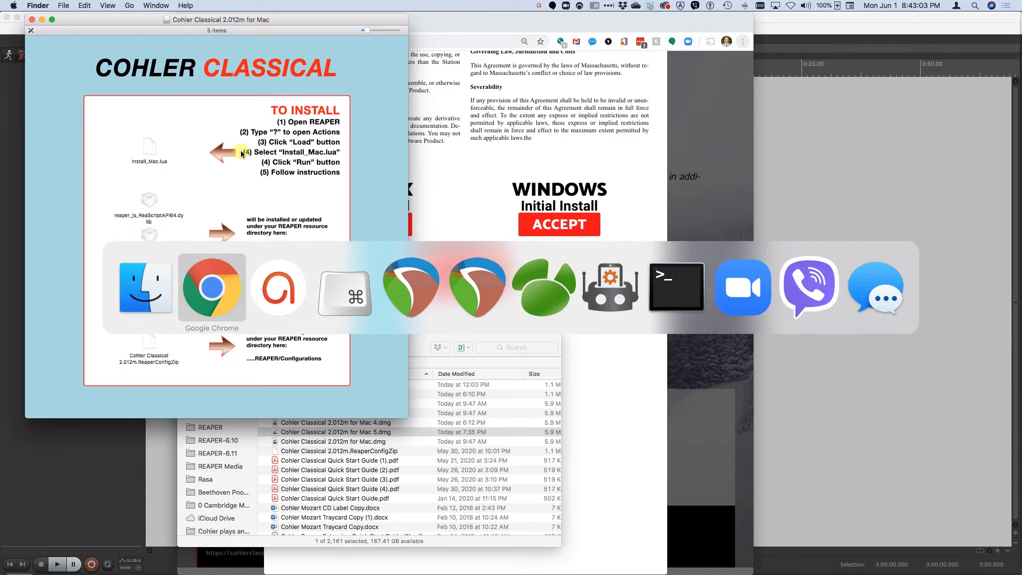
{"action": "key", "text": "super+Tab"}
{"action": "key", "text": "super+Tab"}
{"action": "key", "text": "super+Tab"}
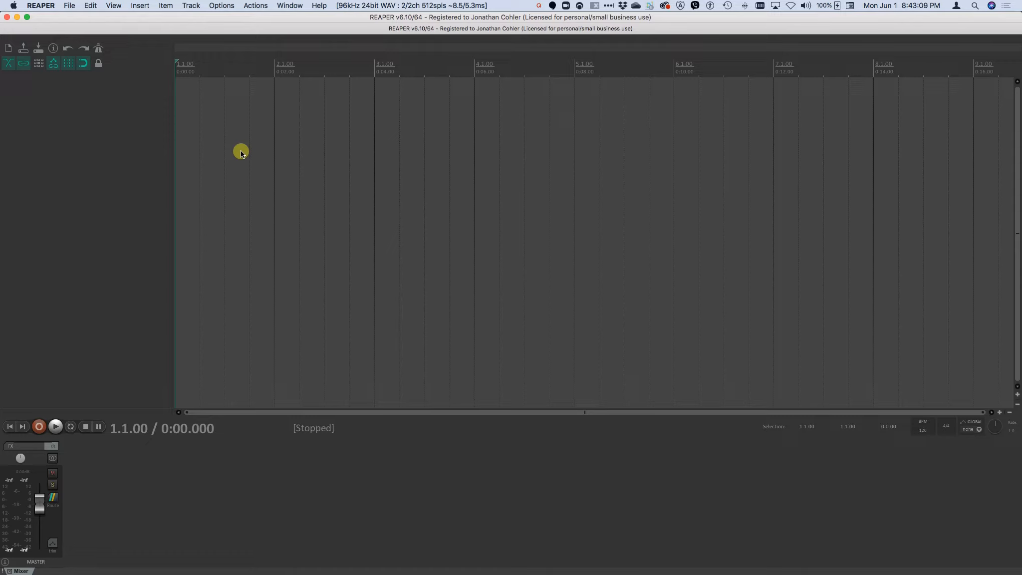
{"action": "left_click", "coordinate": [258, 6]}
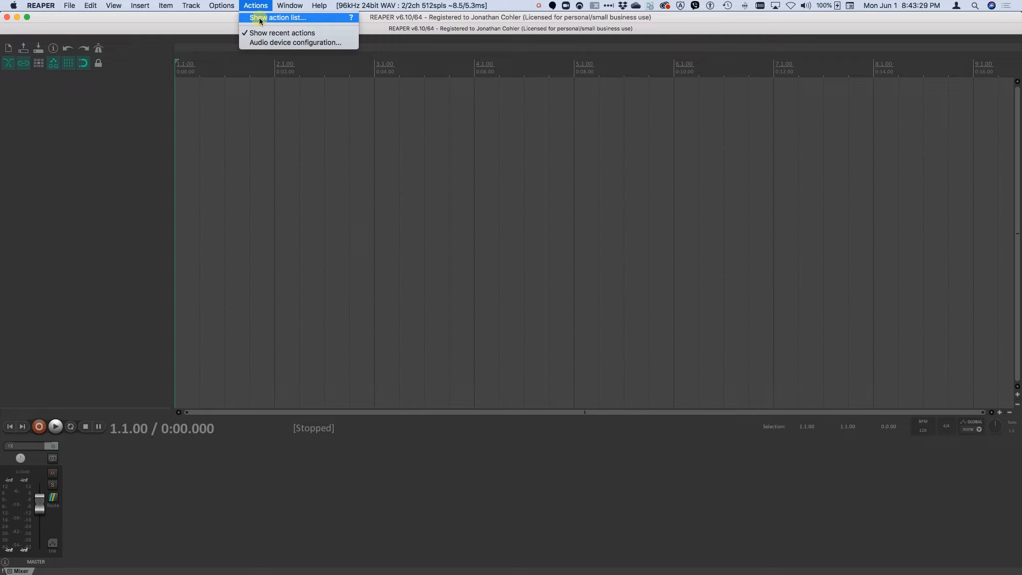
{"action": "left_click", "coordinate": [260, 18]}
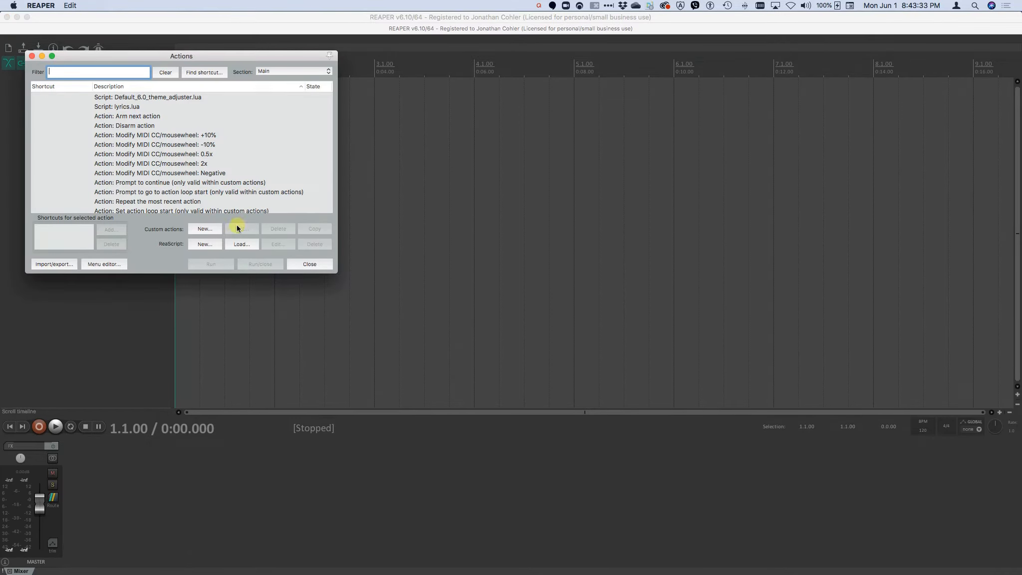
Load the Install_Mac.lua ReaScript from the mounted Cohler Classical 2.012m disk image into the action list
{"action": "left_click", "coordinate": [240, 247]}
{"action": "left_click", "coordinate": [240, 246]}
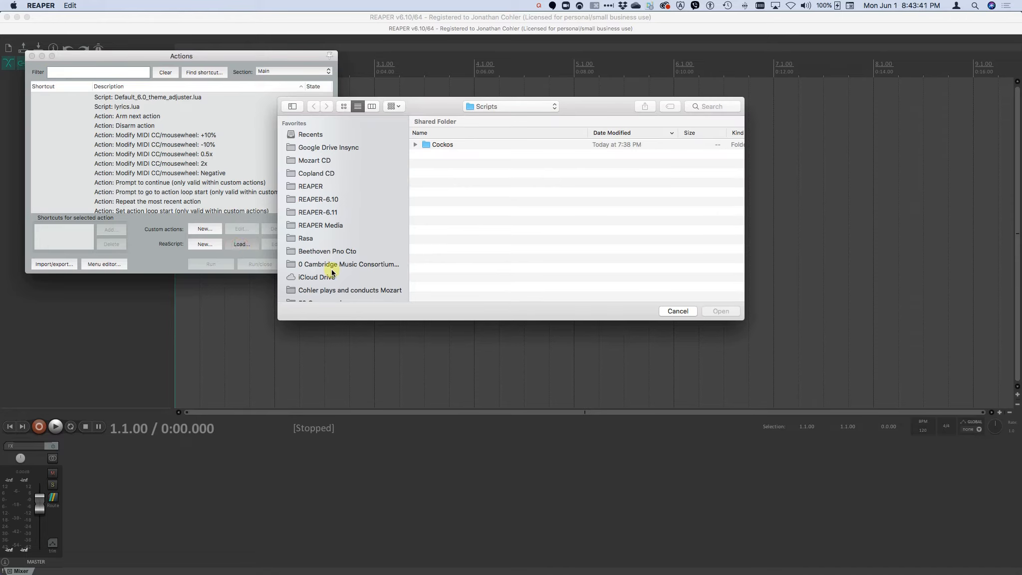
{"action": "scroll", "coordinate": [332, 272], "scroll_direction": "down", "scroll_amount": 10}
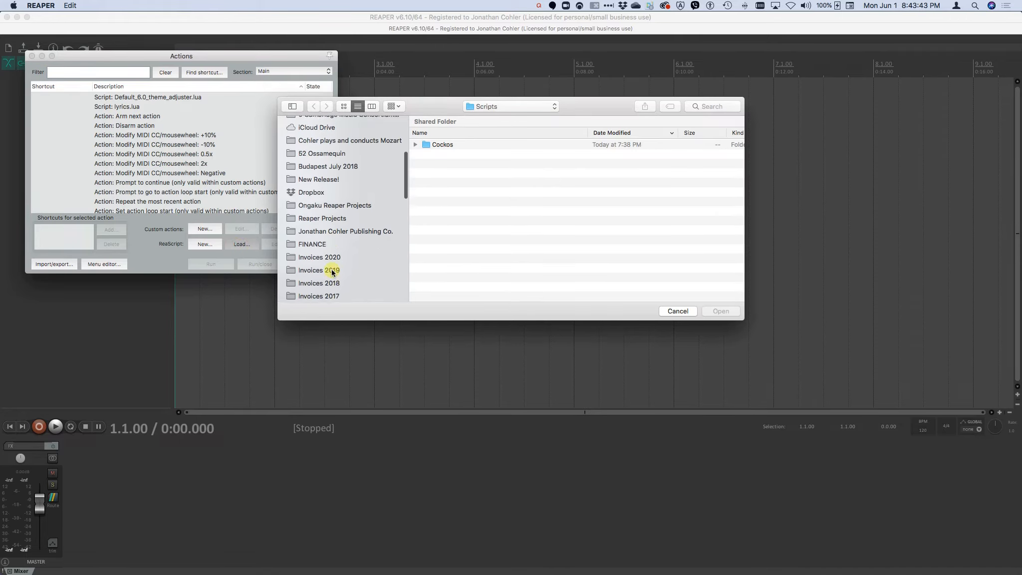
{"action": "scroll", "coordinate": [332, 272], "scroll_direction": "down", "scroll_amount": 10}
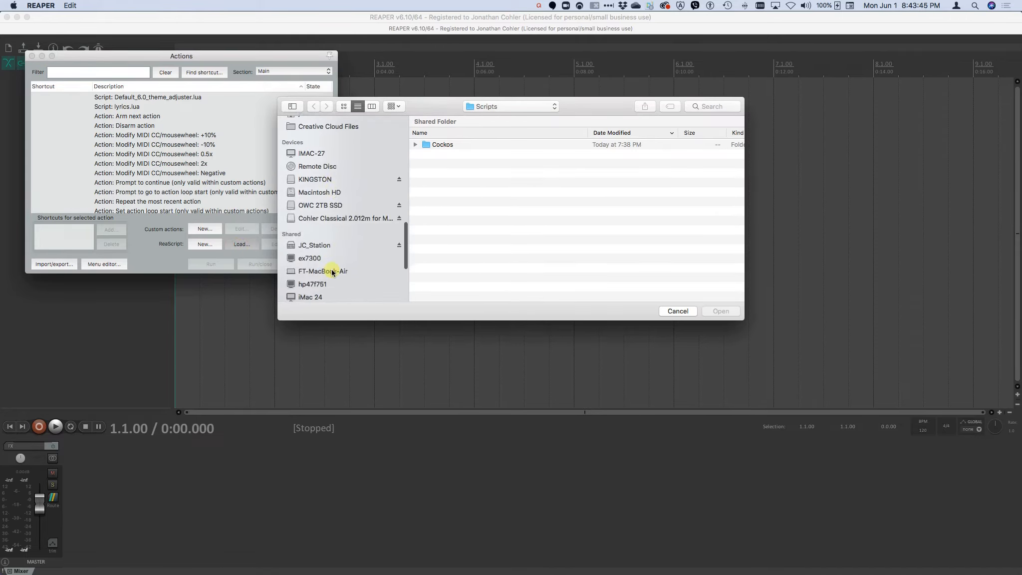
{"action": "left_click", "coordinate": [314, 208]}
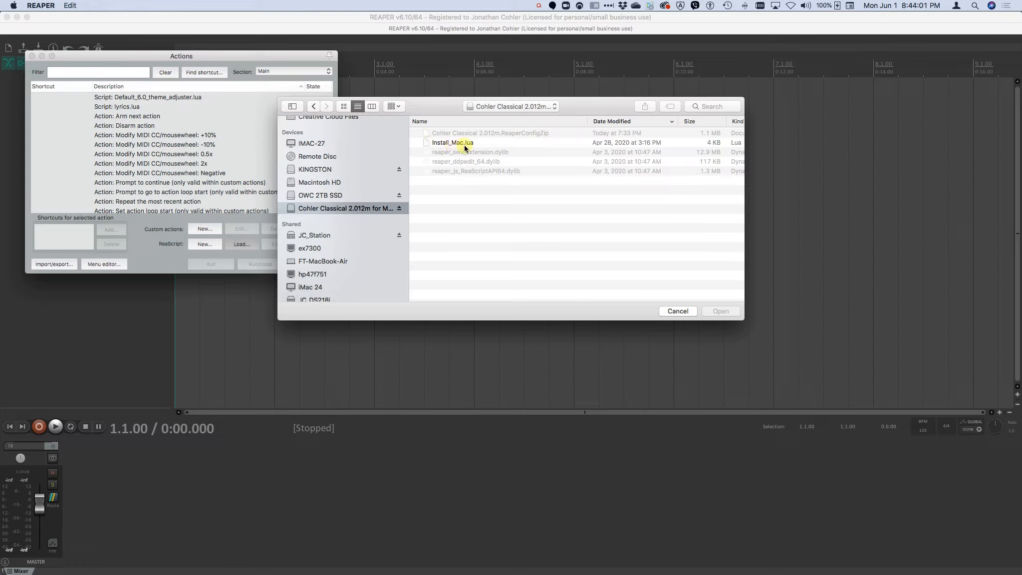
{"action": "left_click", "coordinate": [458, 142]}
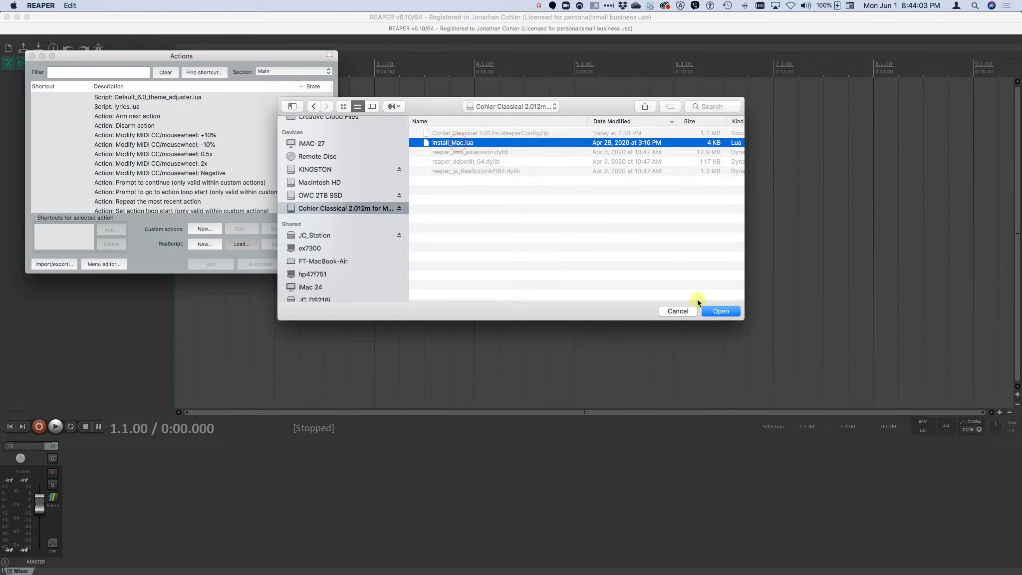
{"action": "left_click", "coordinate": [721, 311]}
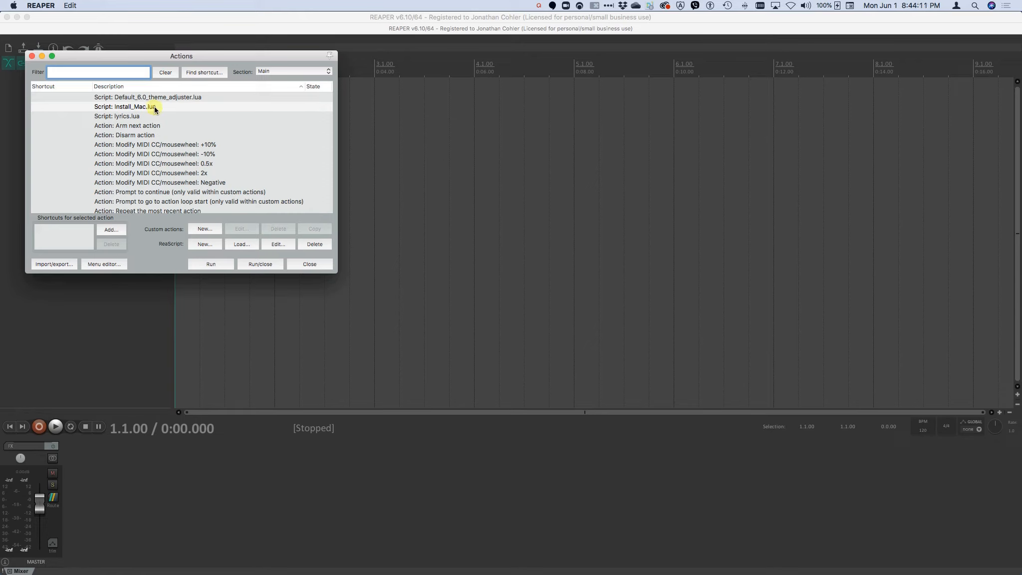
Run Install_Mac.lua and import the "Cohler Classical 2.012m.ReaperConfigZip" configuration with all its categories included
{"action": "left_click", "coordinate": [216, 265]}
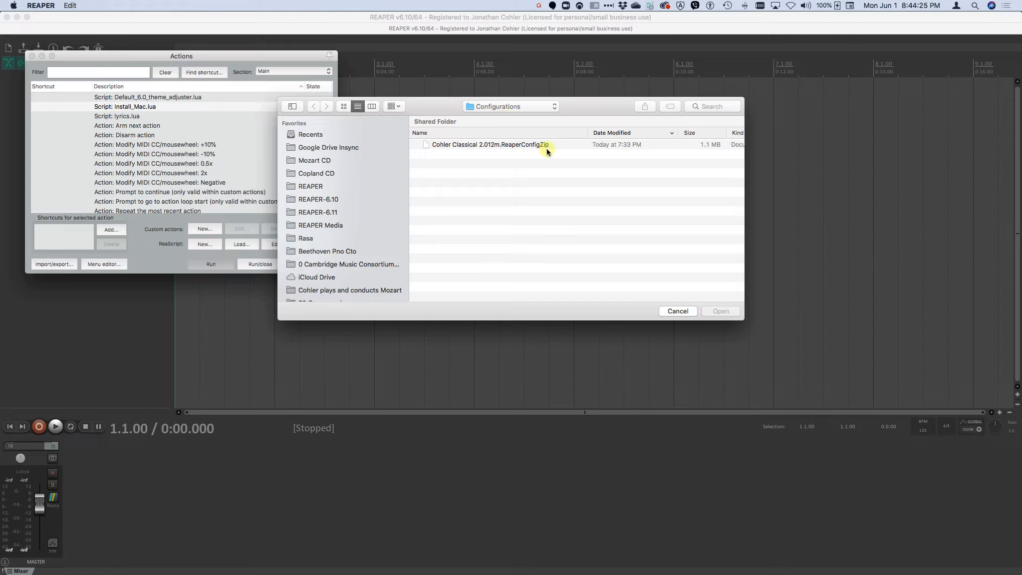
{"action": "left_click", "coordinate": [486, 150]}
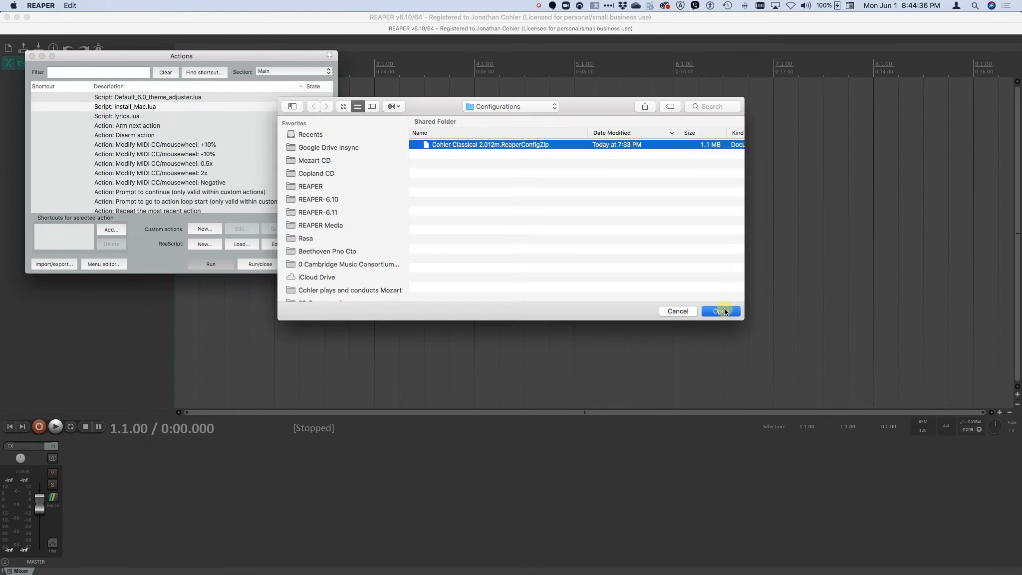
{"action": "left_click", "coordinate": [721, 311]}
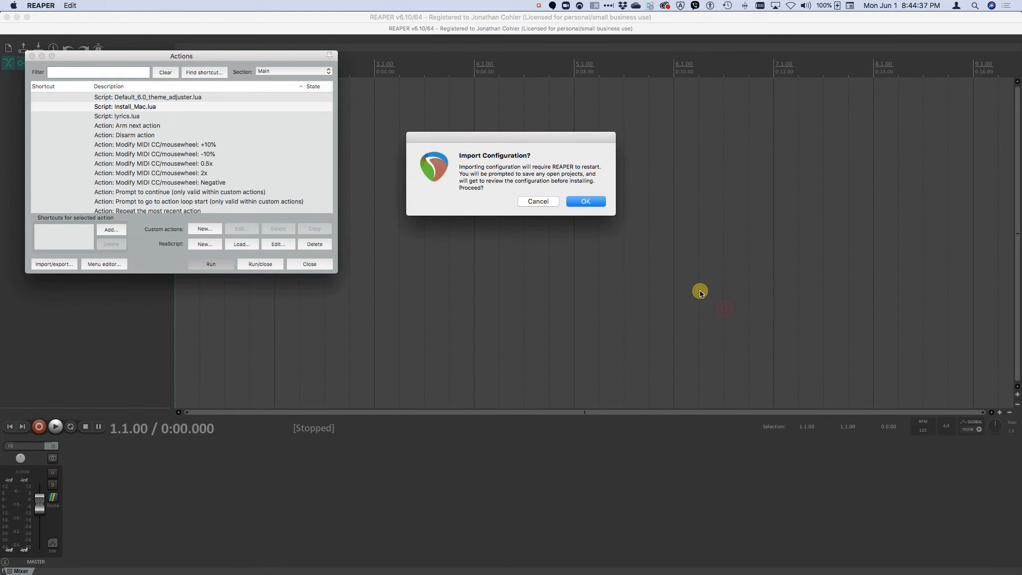
{"action": "left_click", "coordinate": [587, 201]}
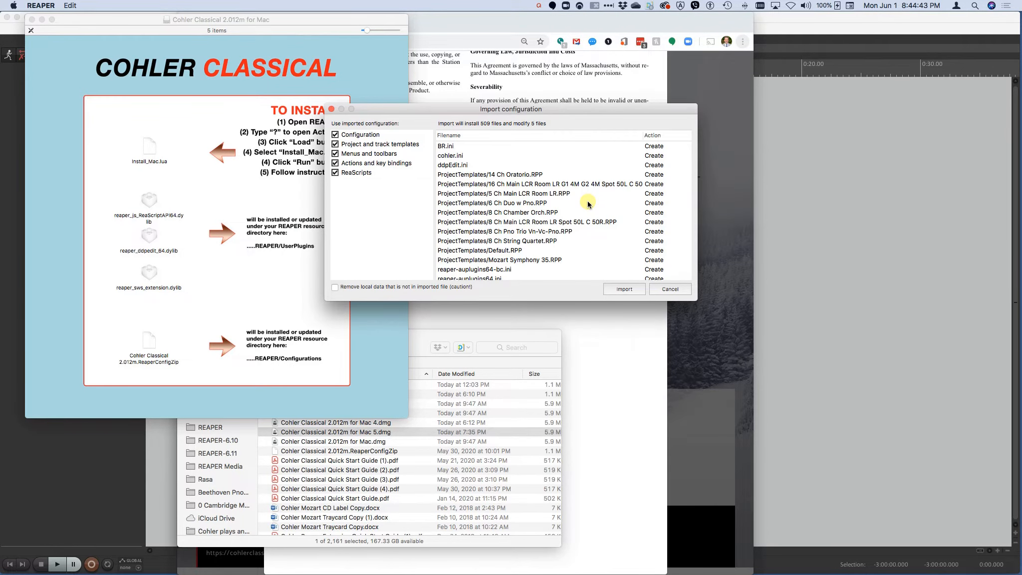
{"action": "left_click", "coordinate": [624, 289]}
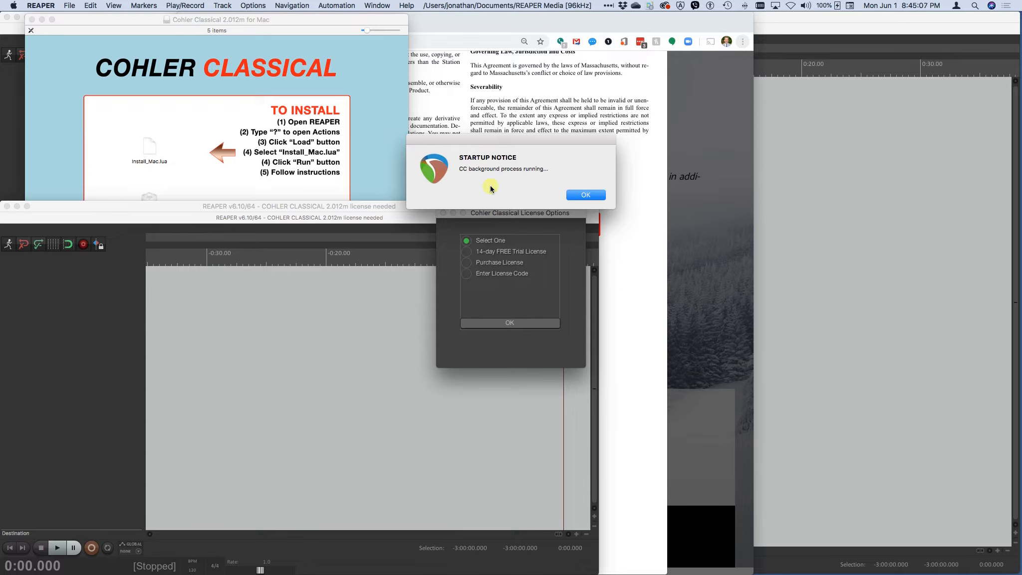
Dismiss the startup notice and activate the 14-day FREE Trial License with the prefilled licensee details, acknowledging the licensing messages
{"action": "left_click", "coordinate": [587, 194]}
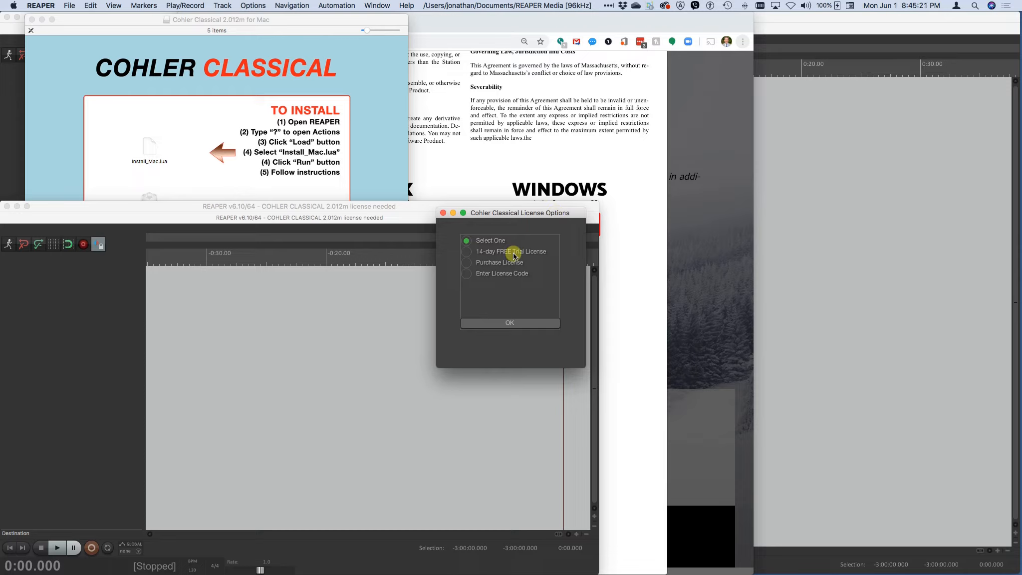
{"action": "left_click", "coordinate": [466, 252]}
{"action": "left_click", "coordinate": [498, 324]}
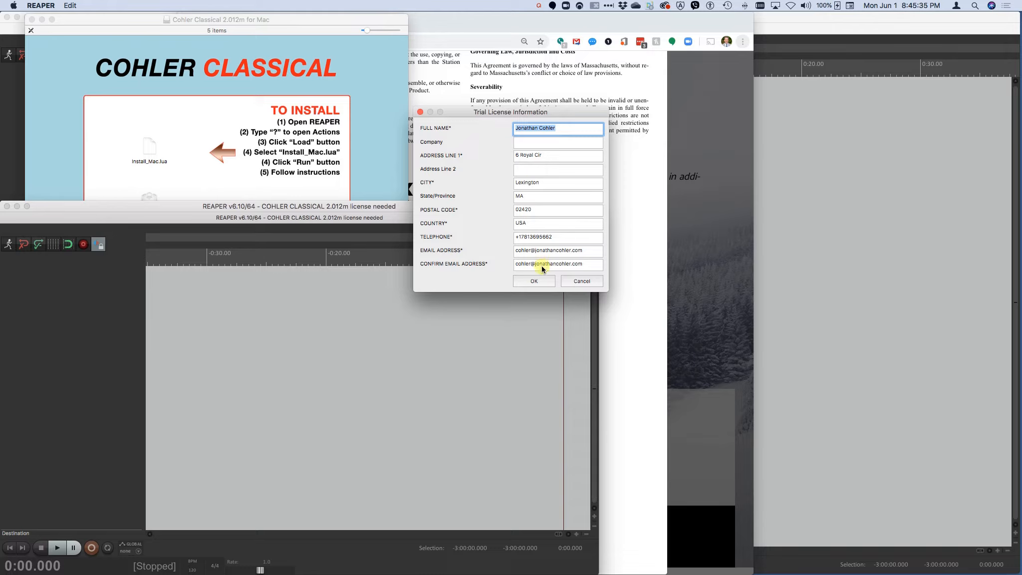
{"action": "left_click", "coordinate": [536, 284]}
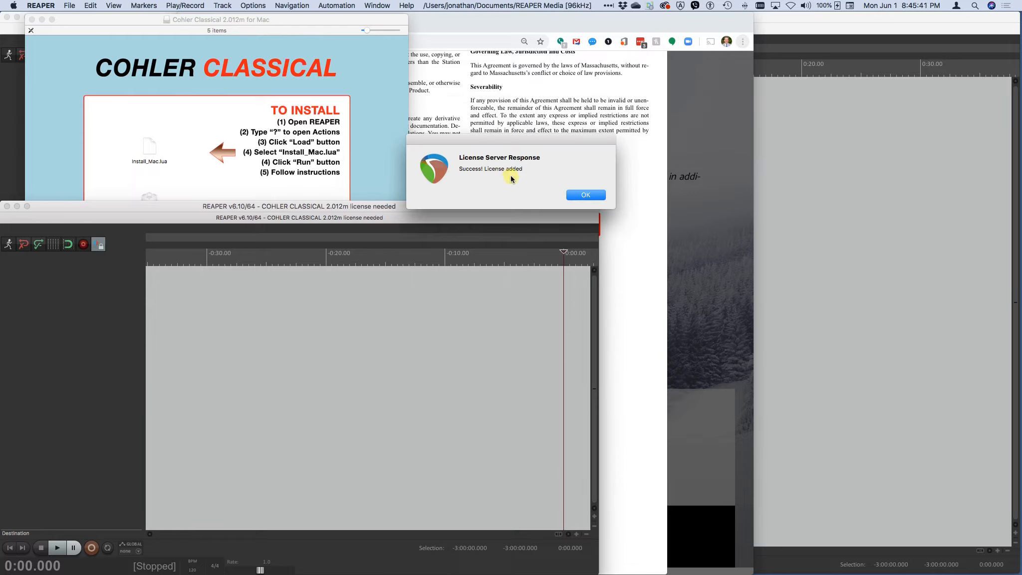
{"action": "left_click", "coordinate": [577, 195]}
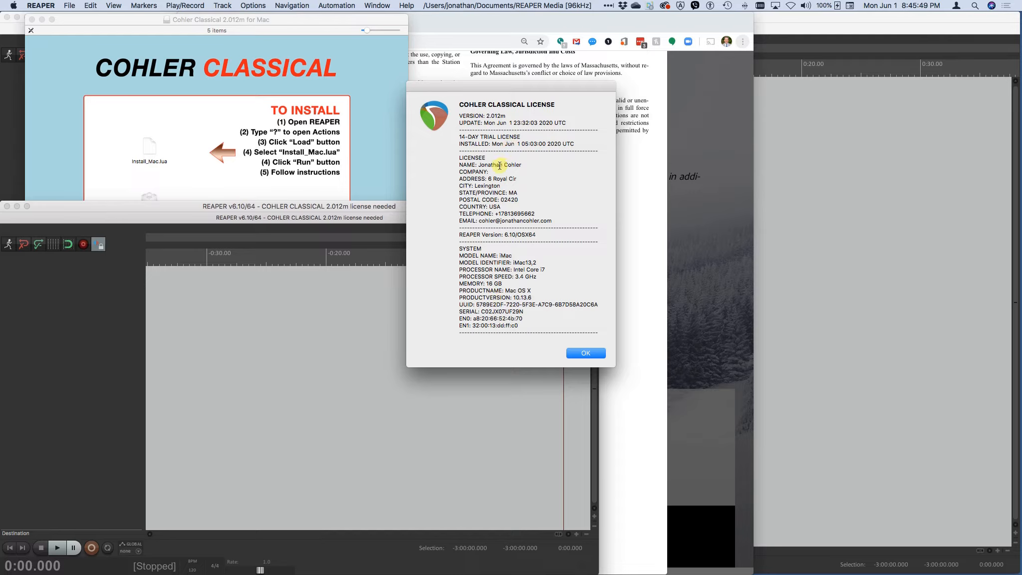
{"action": "left_click", "coordinate": [583, 353]}
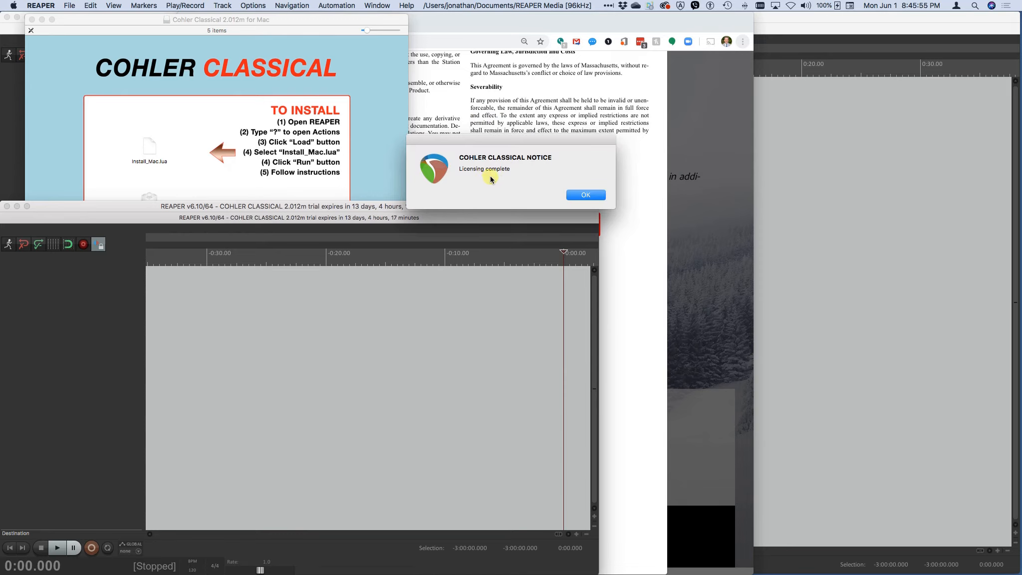
{"action": "left_click", "coordinate": [583, 195]}
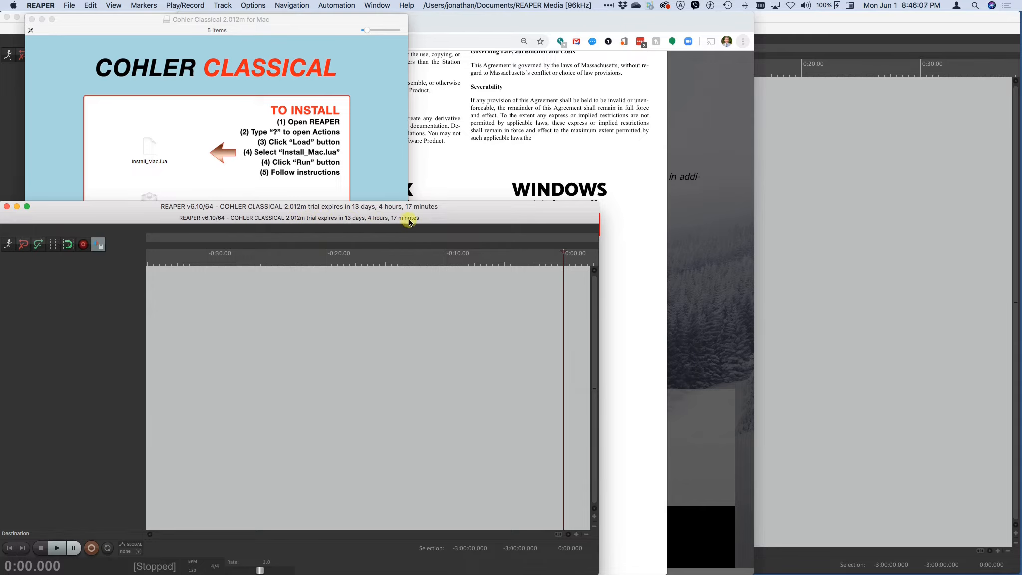
Move the REAPER window up to the menu bar and enlarge it toward the lower right
{"action": "left_click_drag", "start_coordinate": [398, 204], "coordinate": [418, 20]}
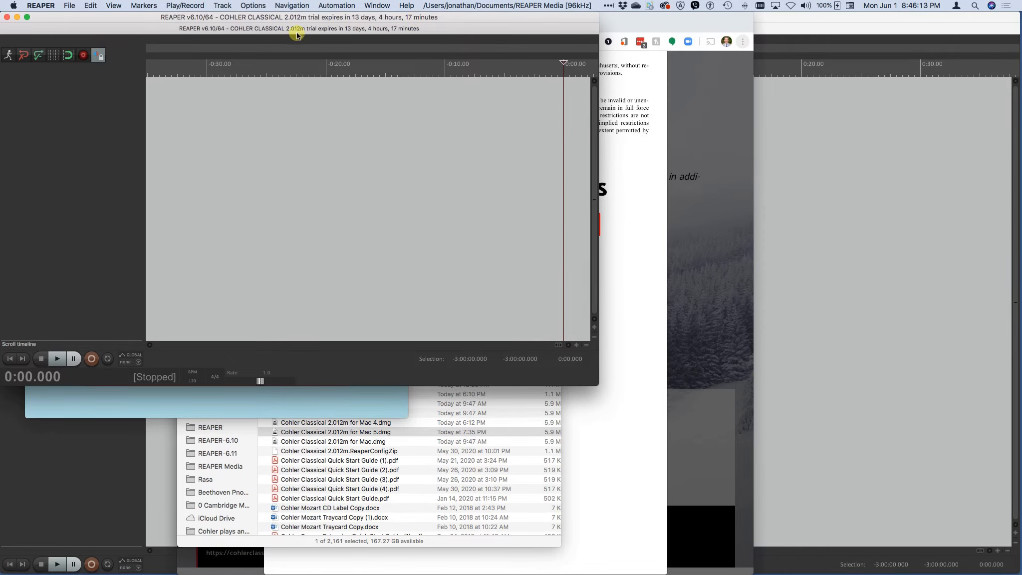
{"action": "left_click_drag", "start_coordinate": [597, 383], "coordinate": [802, 509]}
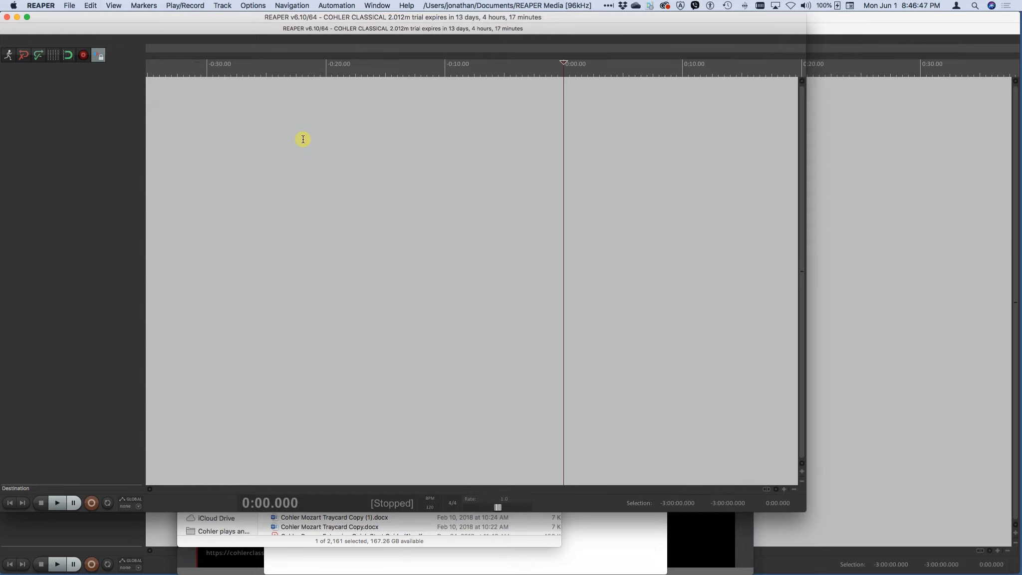
{"action": "left_click", "coordinate": [92, 5]}
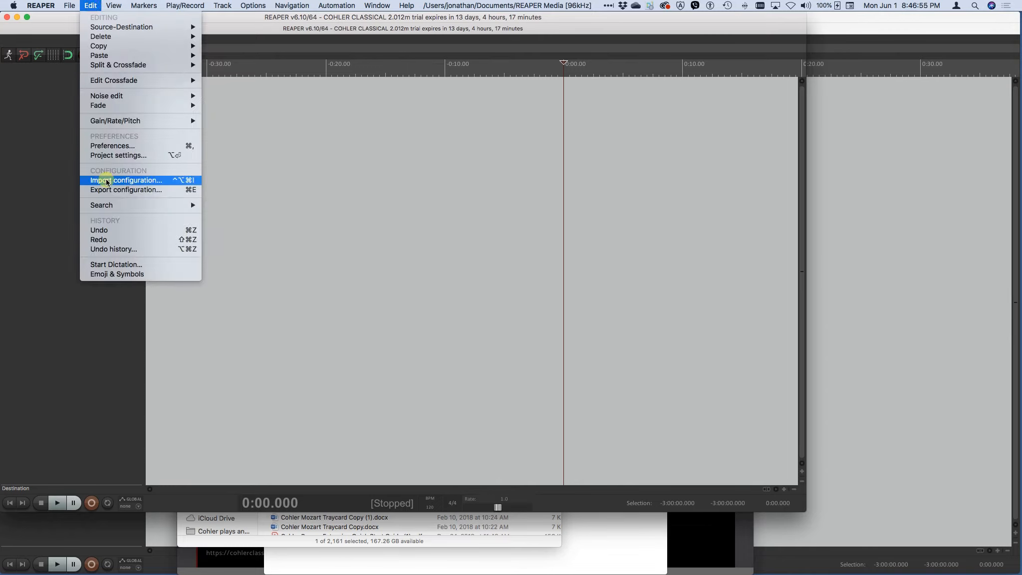
{"action": "left_click", "coordinate": [91, 6]}
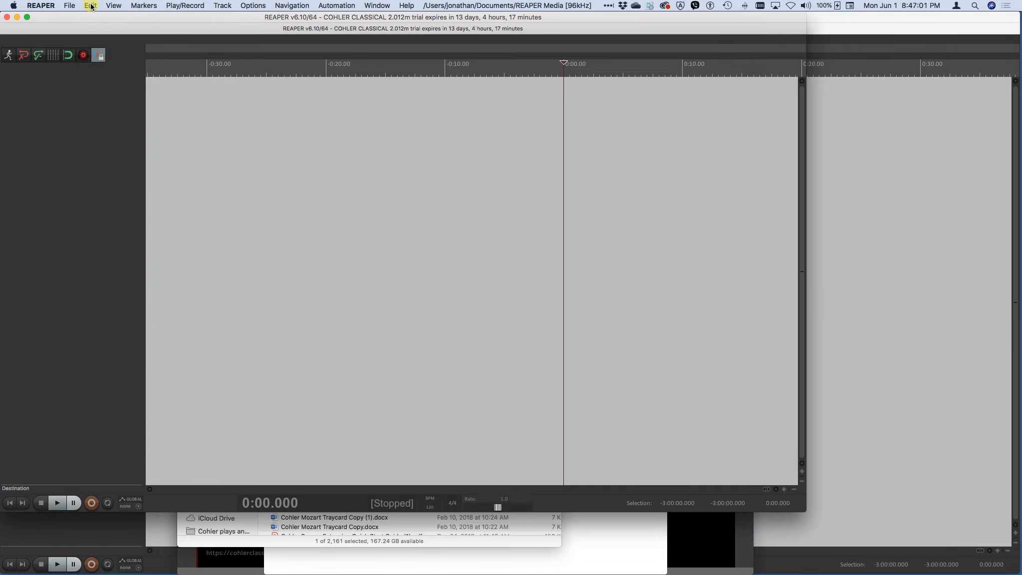
Switch to Chrome and accept the agreement for the REINSTALL option to download the Cohler Classical configuration file
{"action": "key", "text": "super+Tab"}
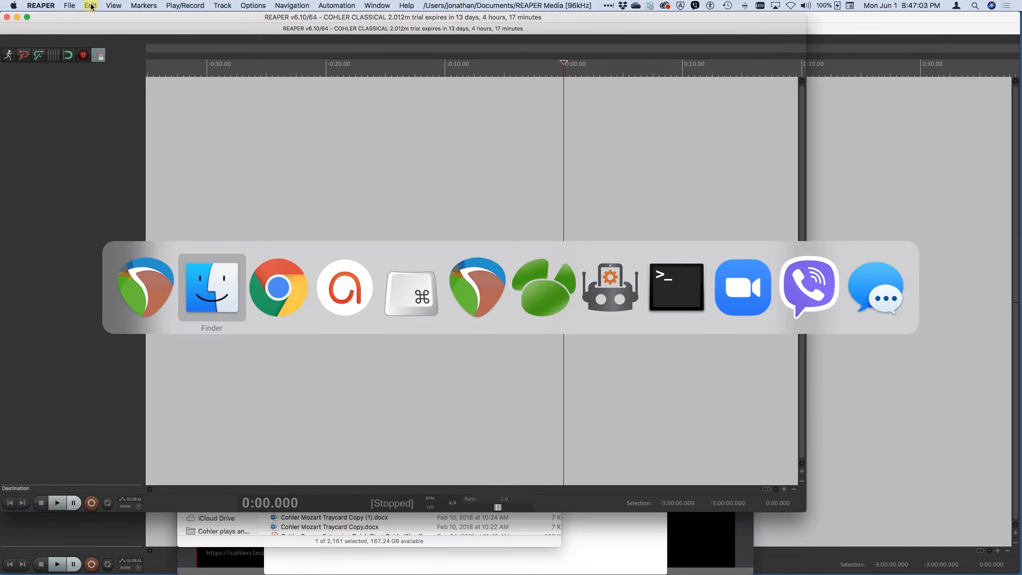
{"action": "key", "text": "super+Tab"}
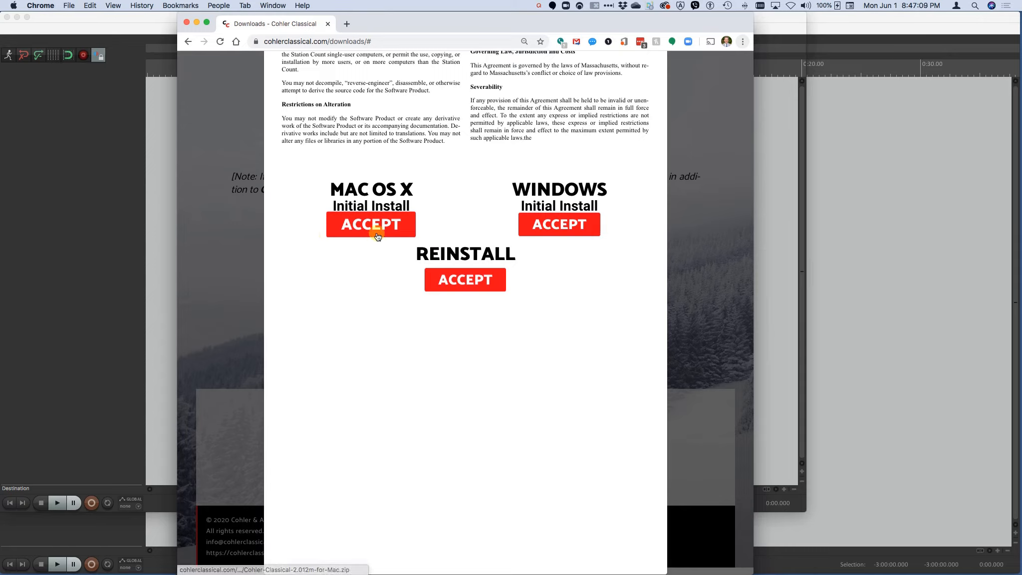
{"action": "left_click", "coordinate": [466, 284]}
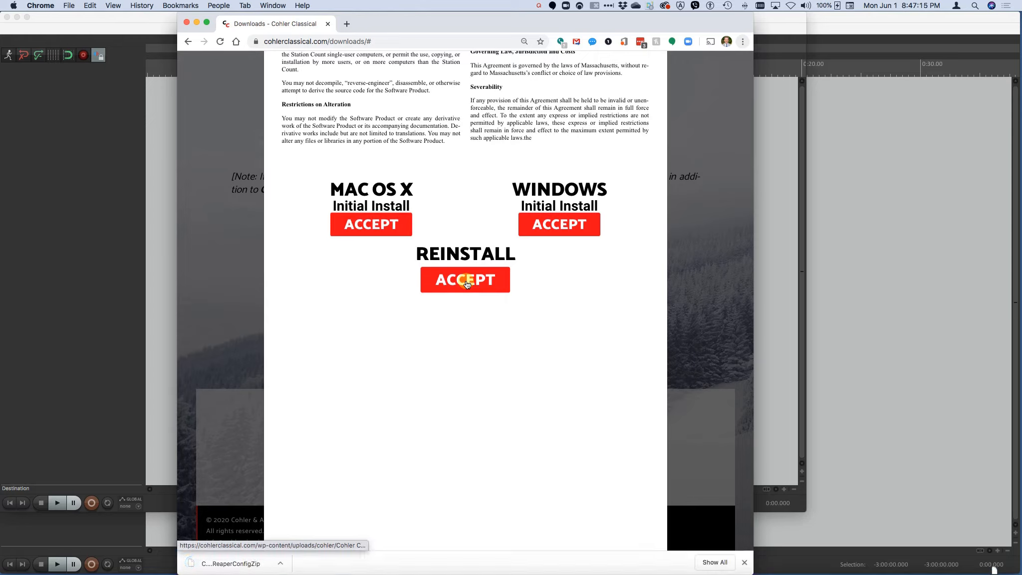
Show the downloaded ReaperConfigZip in Finder and close the "Cohler Classical 2.012m for Mac" disk image window
{"action": "left_click", "coordinate": [214, 565]}
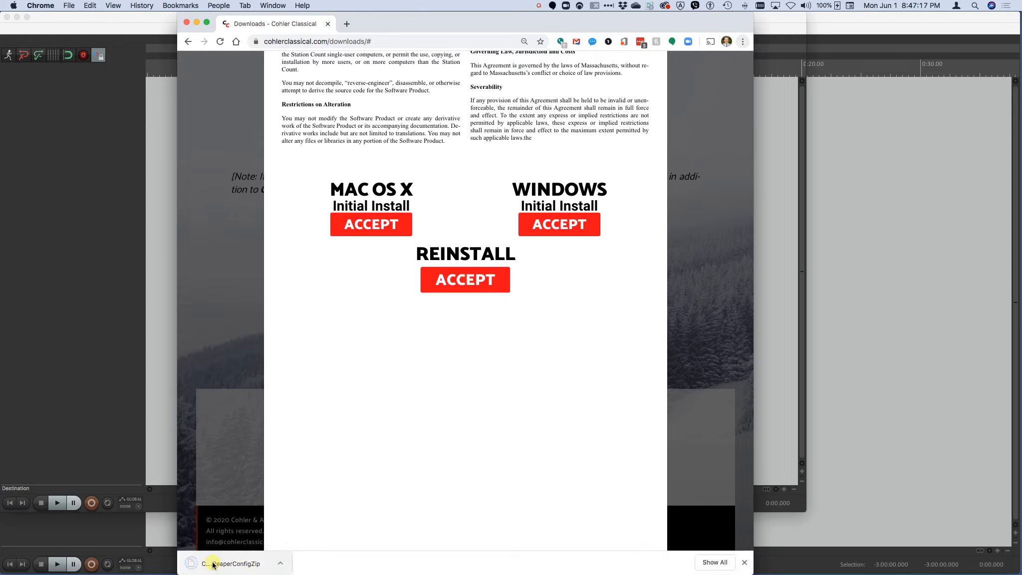
{"action": "left_click", "coordinate": [280, 566]}
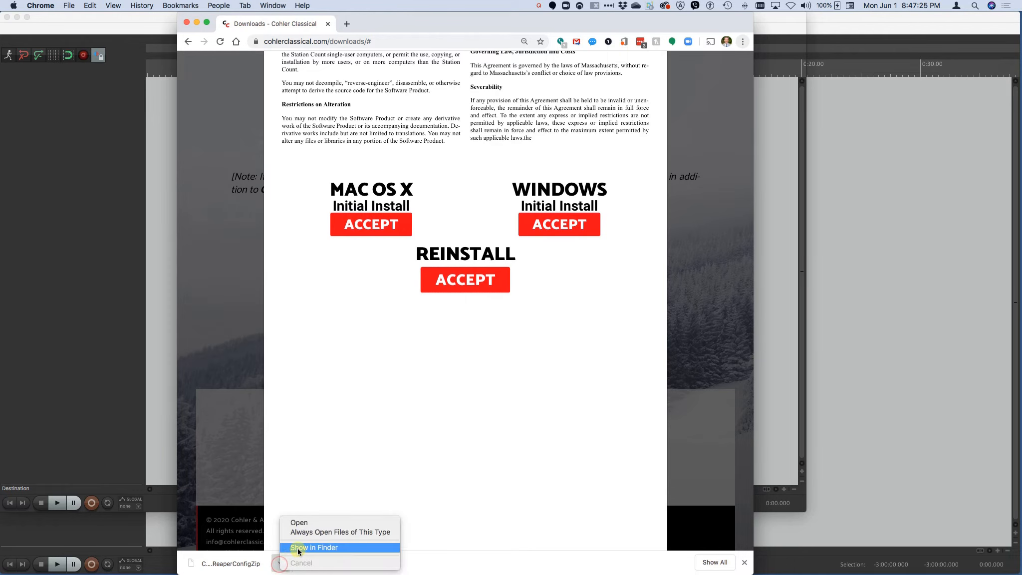
{"action": "left_click", "coordinate": [297, 548]}
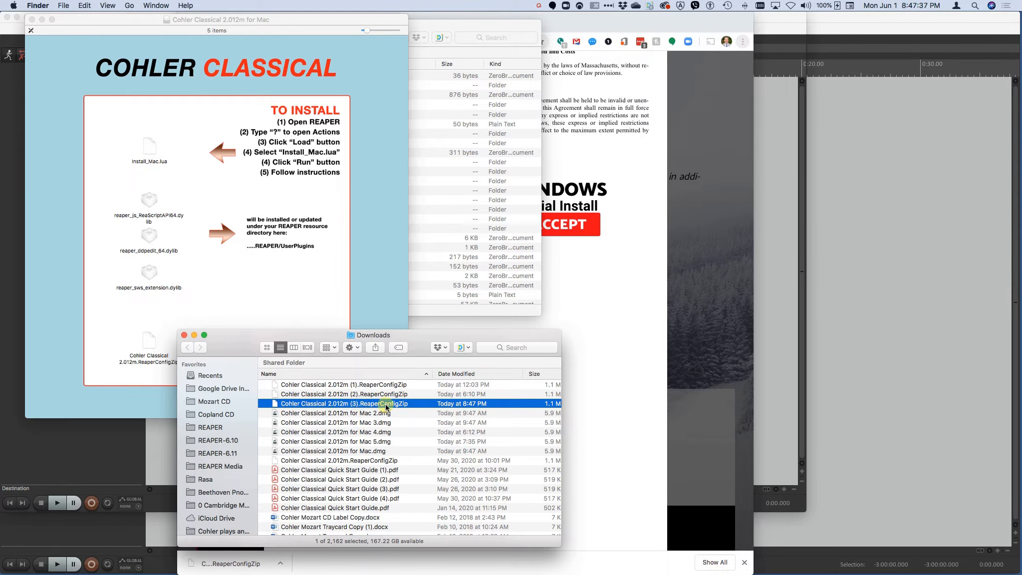
{"action": "left_click", "coordinate": [32, 20]}
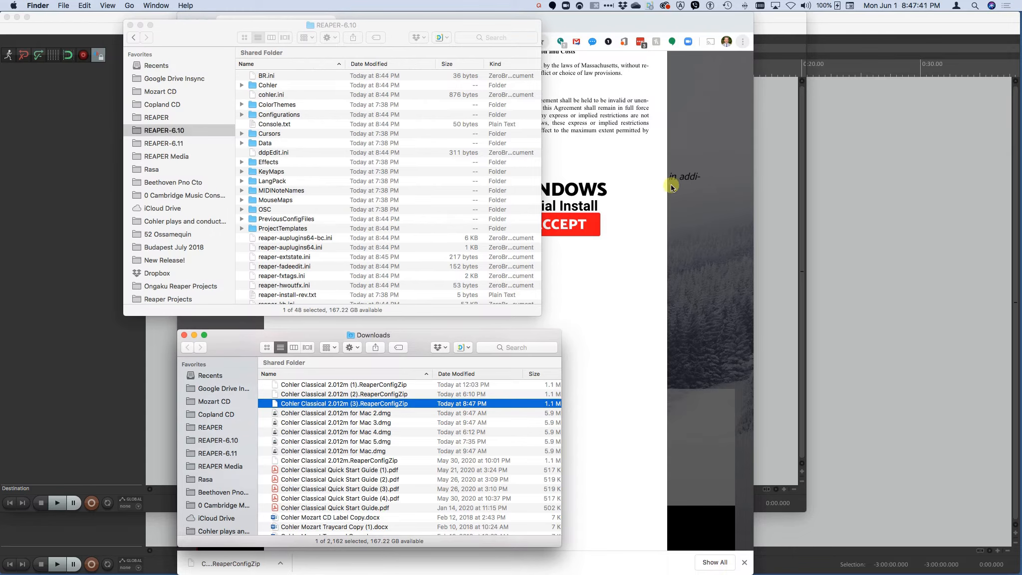
Switch to REAPER and import the configuration "Cohler Classical 2.012m (3).ReaperConfigZip" from the Downloads folder, keeping all categories included
{"action": "key", "text": "super+Tab"}
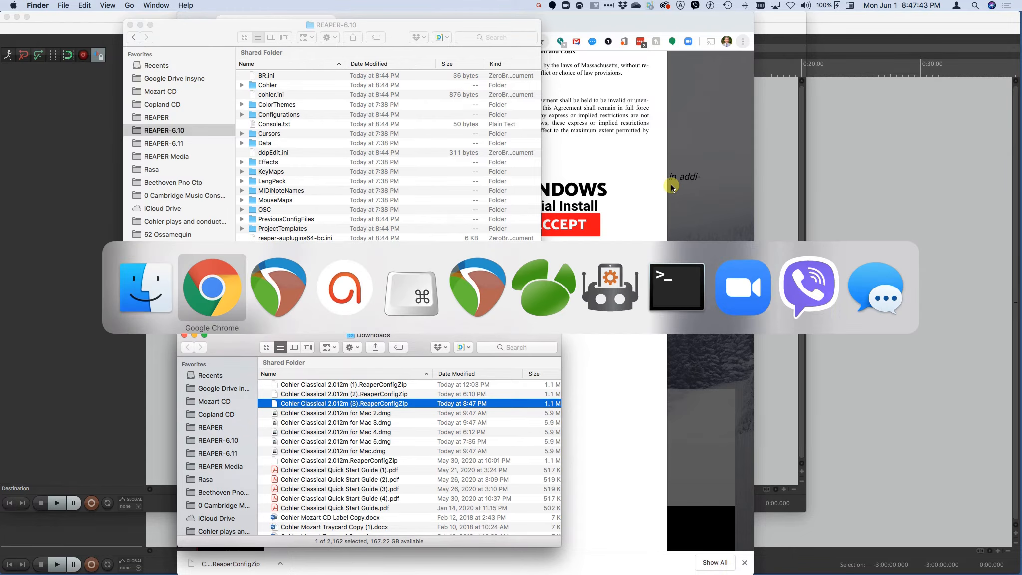
{"action": "key", "text": "super+Tab"}
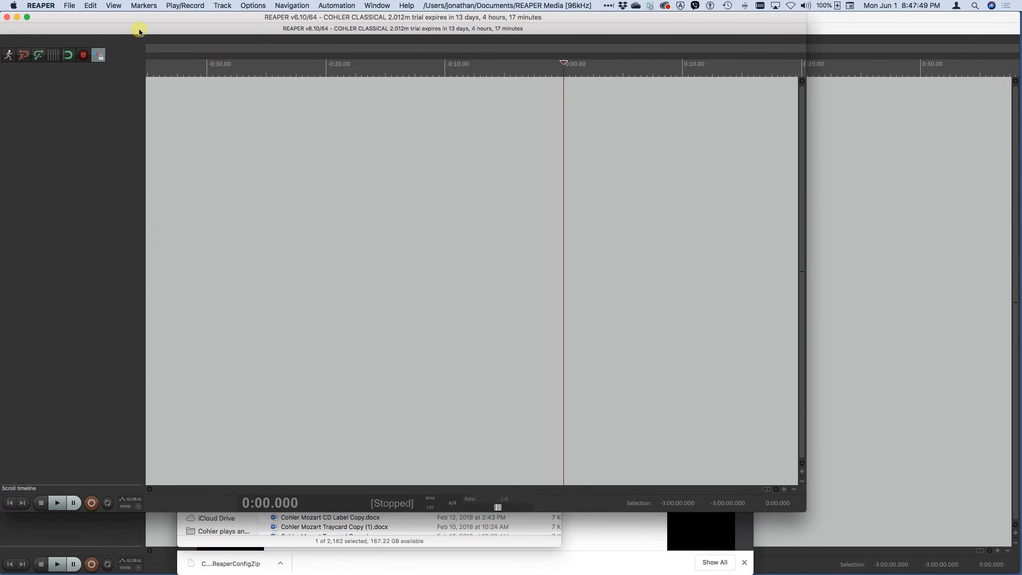
{"action": "left_click", "coordinate": [94, 7]}
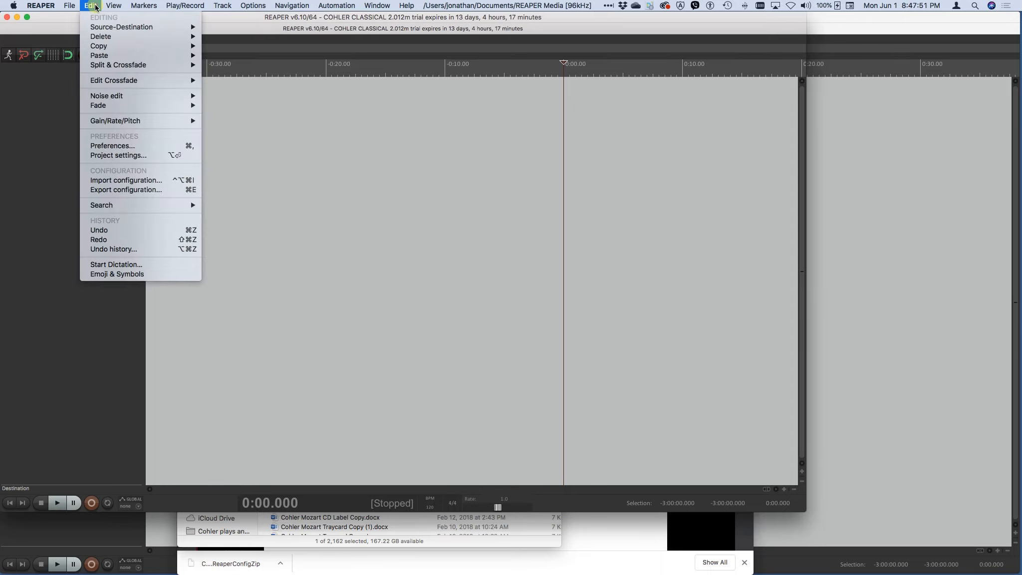
{"action": "left_click", "coordinate": [129, 180]}
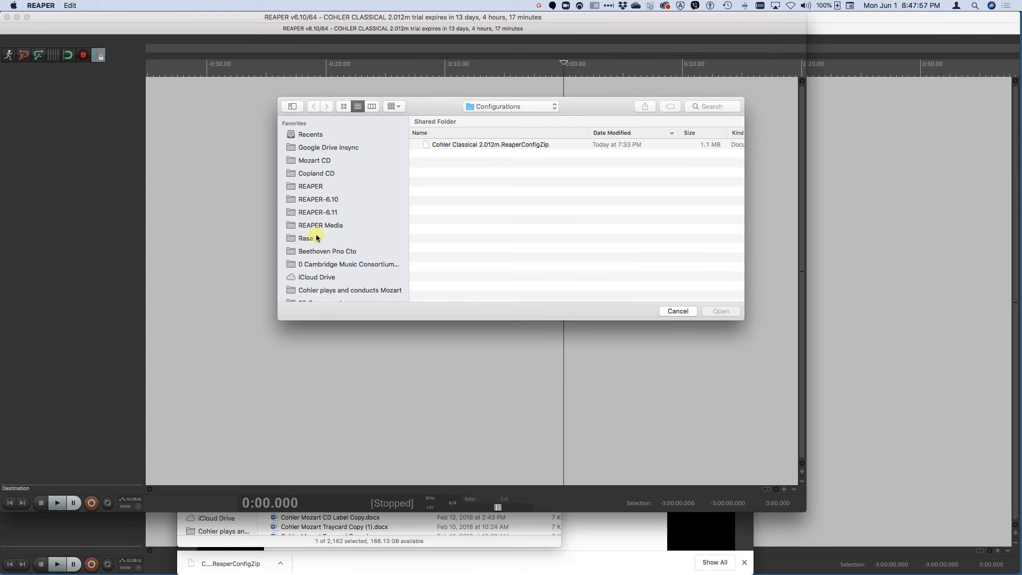
{"action": "scroll", "coordinate": [316, 238], "scroll_direction": "down", "scroll_amount": 10}
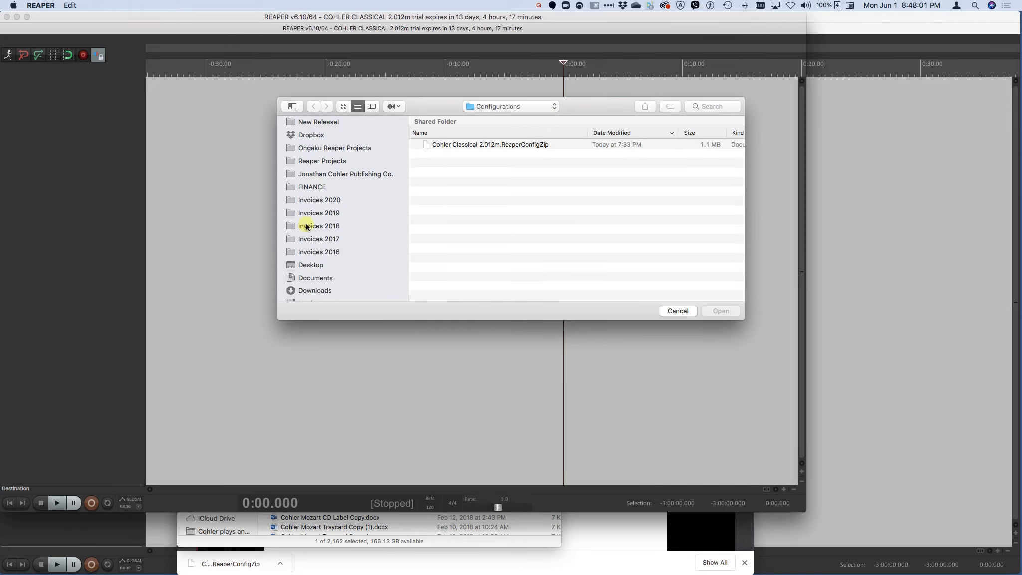
{"action": "scroll", "coordinate": [301, 232], "scroll_direction": "down", "scroll_amount": 4}
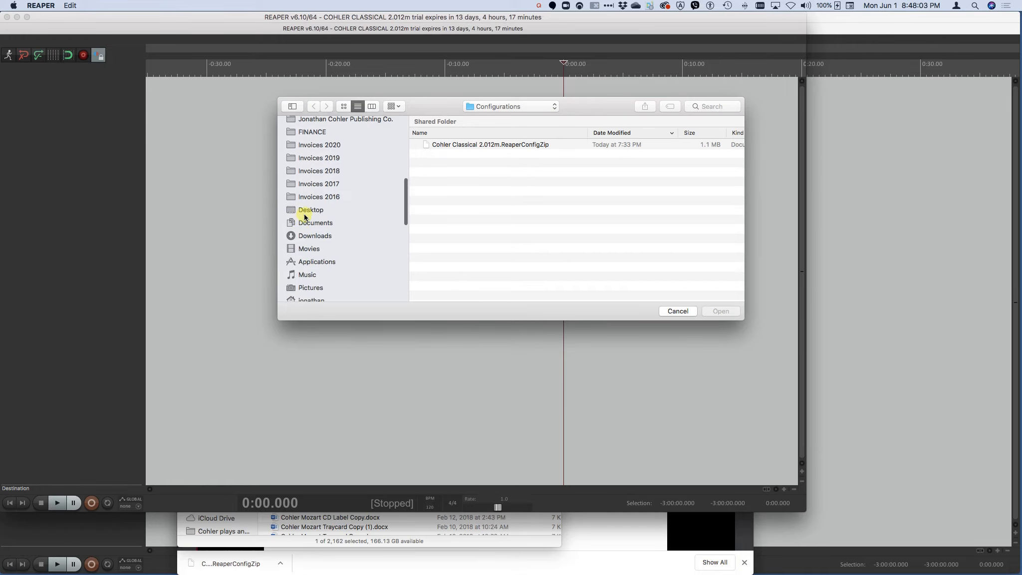
{"action": "left_click", "coordinate": [301, 239]}
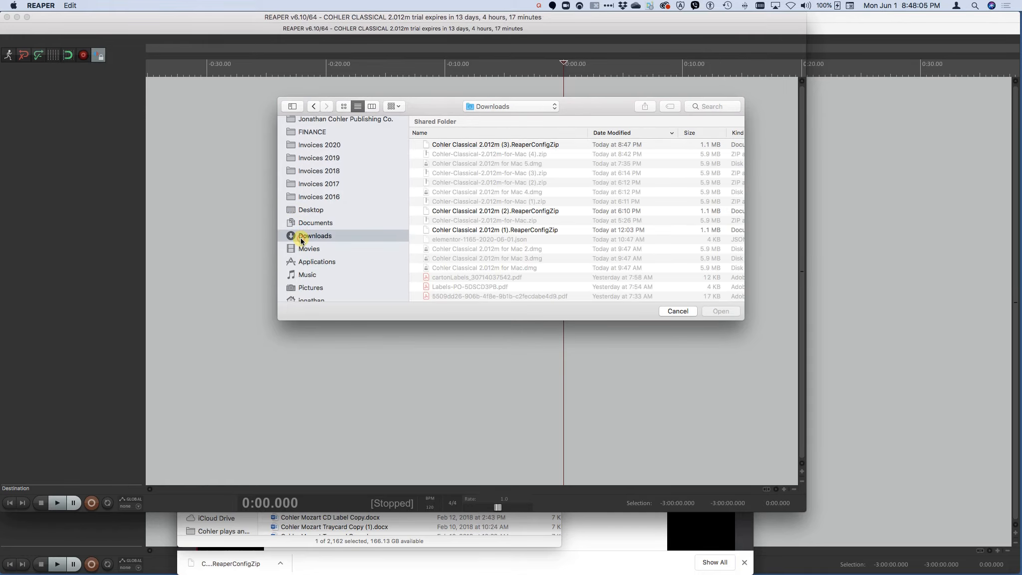
{"action": "left_click", "coordinate": [491, 145]}
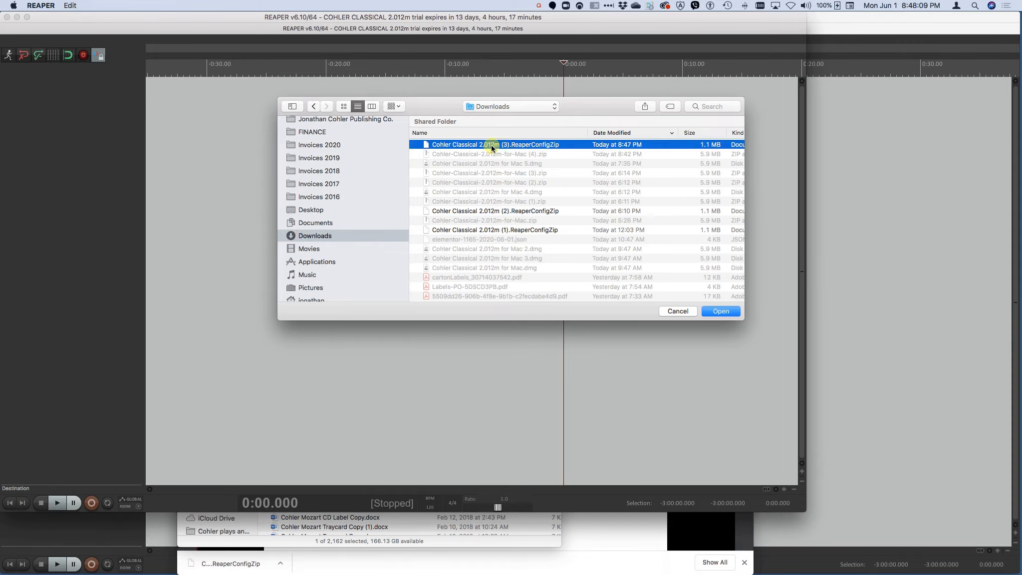
{"action": "left_click", "coordinate": [721, 311]}
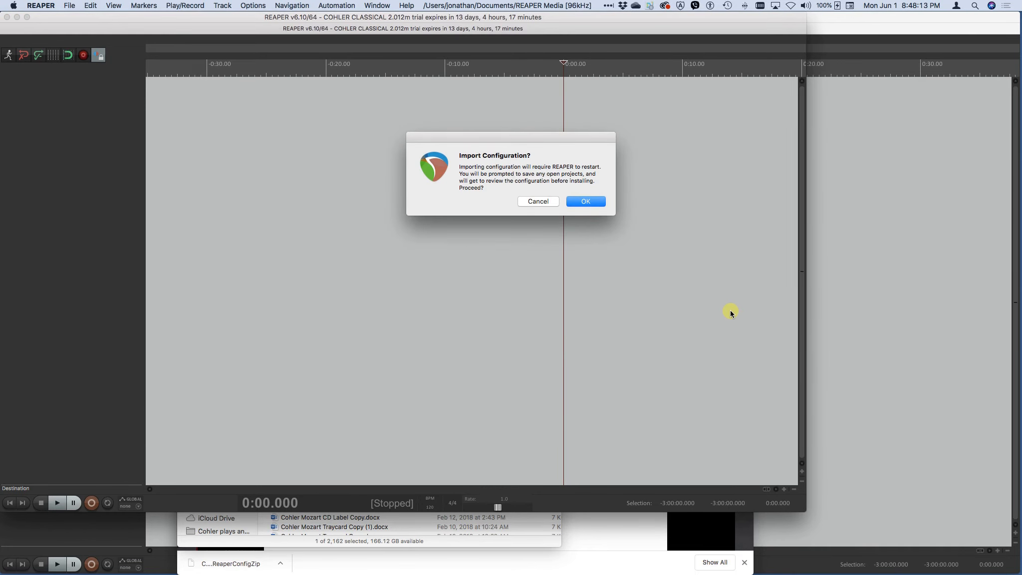
{"action": "left_click", "coordinate": [580, 200]}
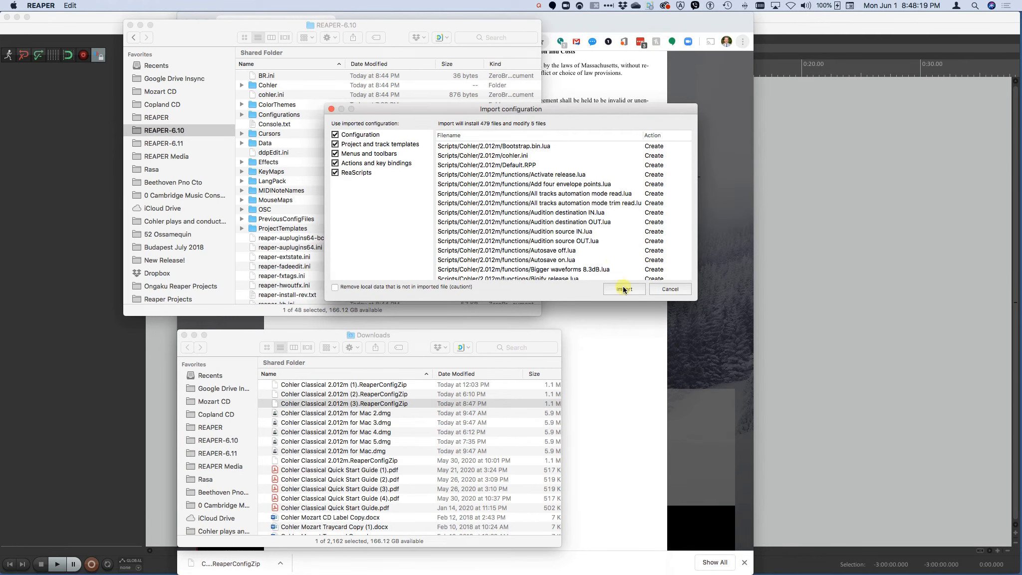
{"action": "left_click", "coordinate": [623, 288]}
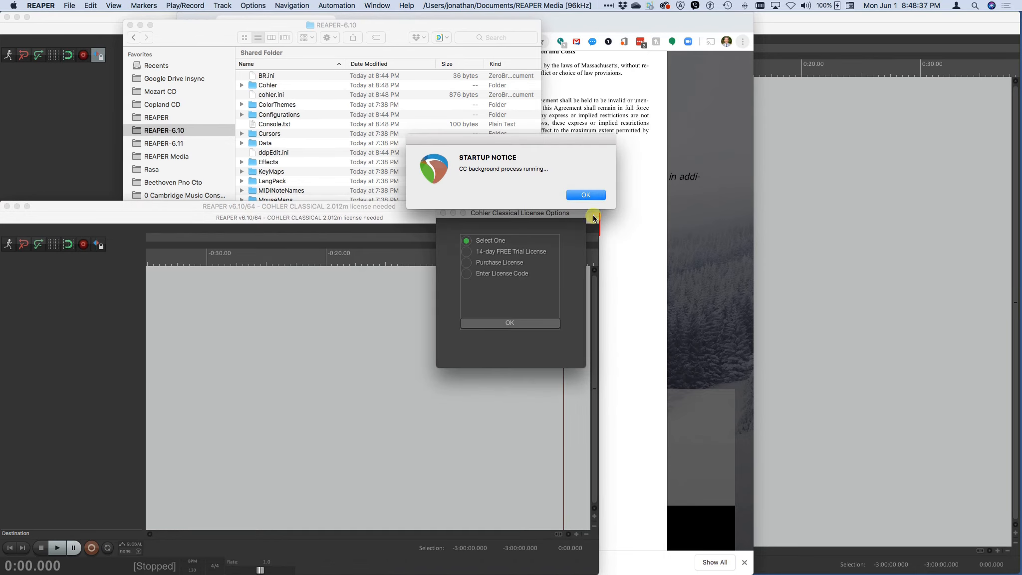
Dismiss the startup notice, reactivate the 14-day FREE Trial License with the prefilled licensee details and acknowledge the licensing messages
{"action": "left_click", "coordinate": [588, 193]}
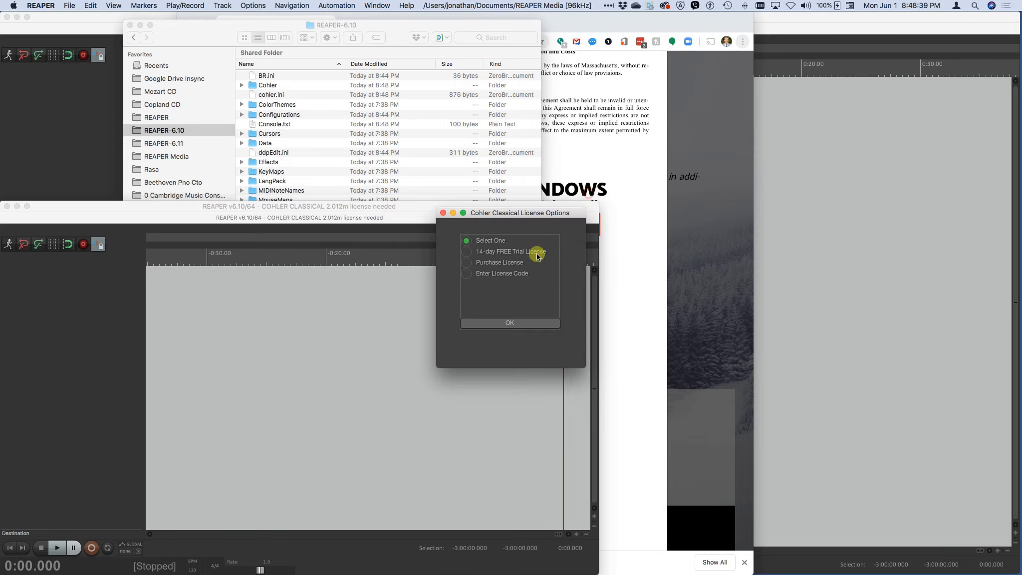
{"action": "left_click", "coordinate": [466, 252]}
{"action": "left_click", "coordinate": [515, 323]}
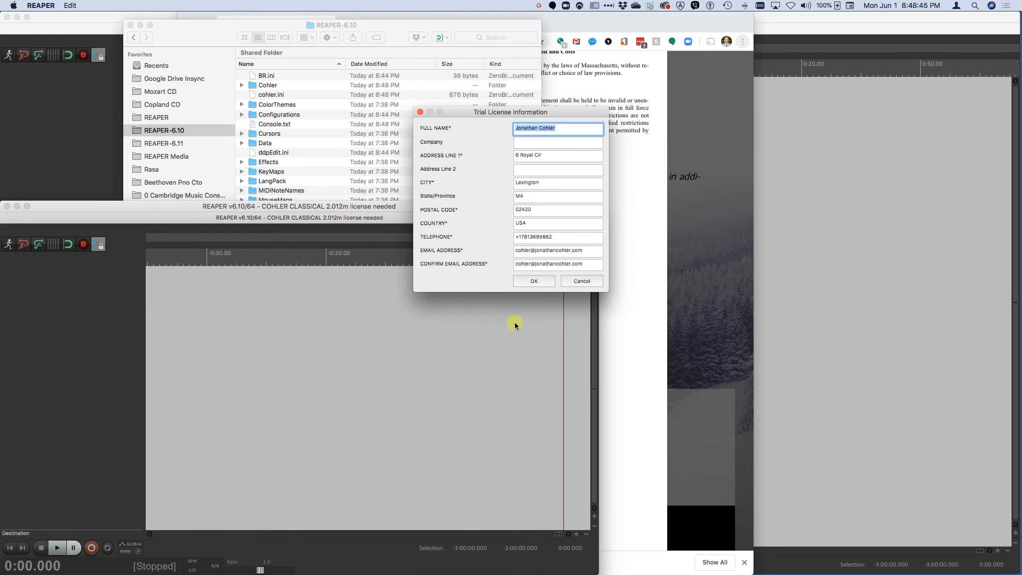
{"action": "left_click", "coordinate": [533, 278]}
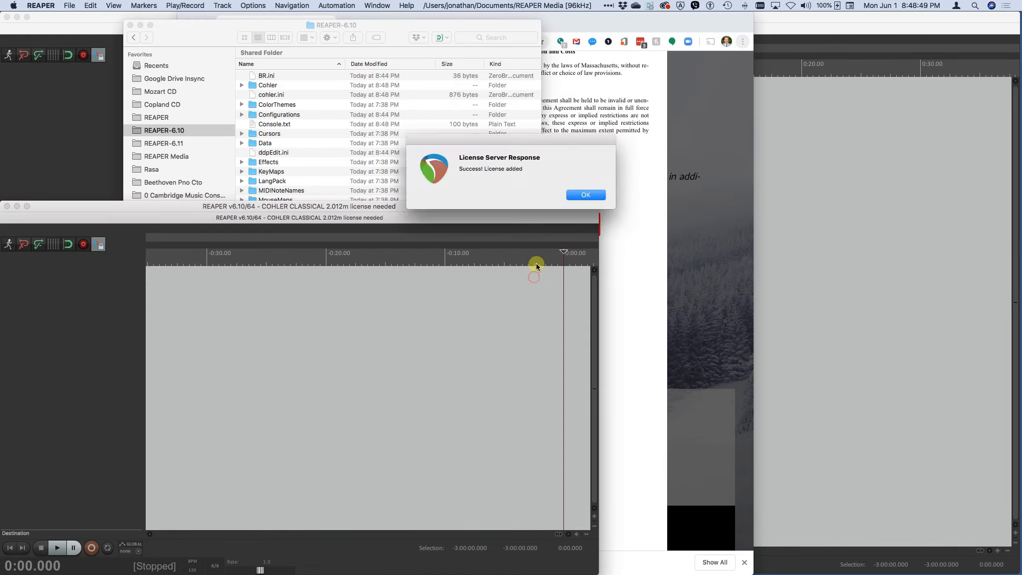
{"action": "left_click", "coordinate": [575, 195]}
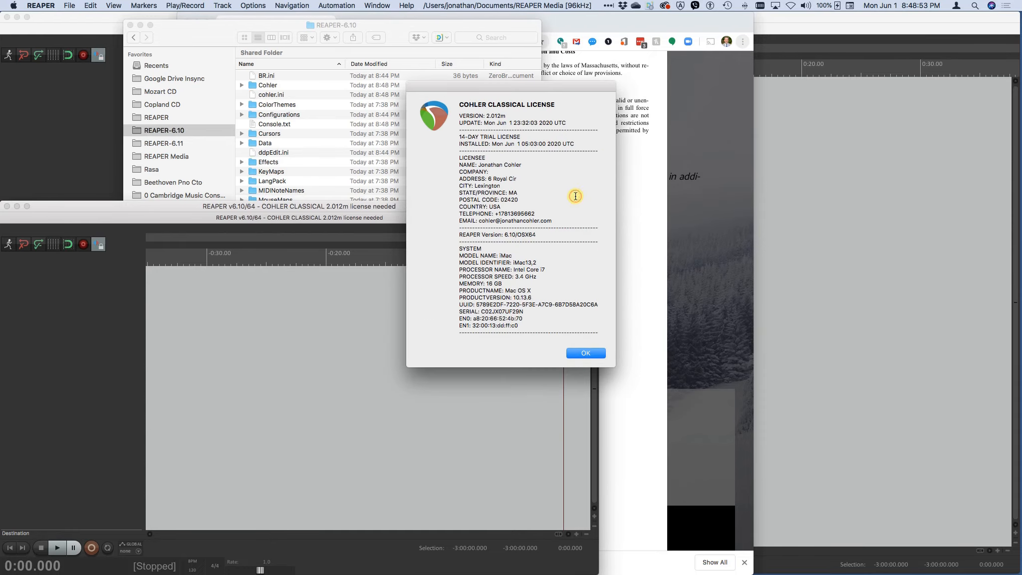
{"action": "left_click", "coordinate": [580, 353]}
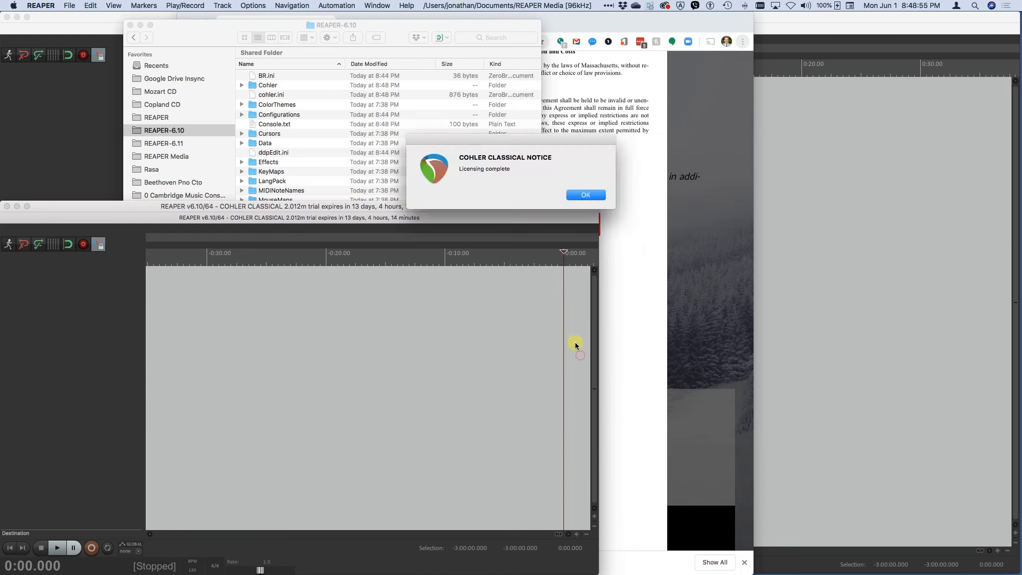
{"action": "left_click", "coordinate": [587, 195]}
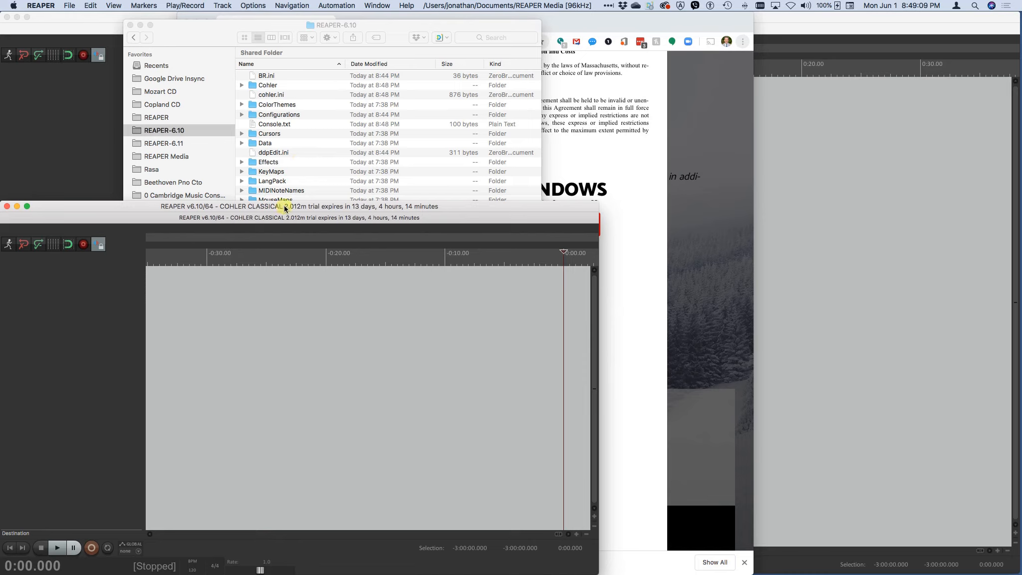
Switch to the other open REAPER instance and activate the older Cohler Classical release from the 2.011m directory
{"action": "key", "text": "super+Tab"}
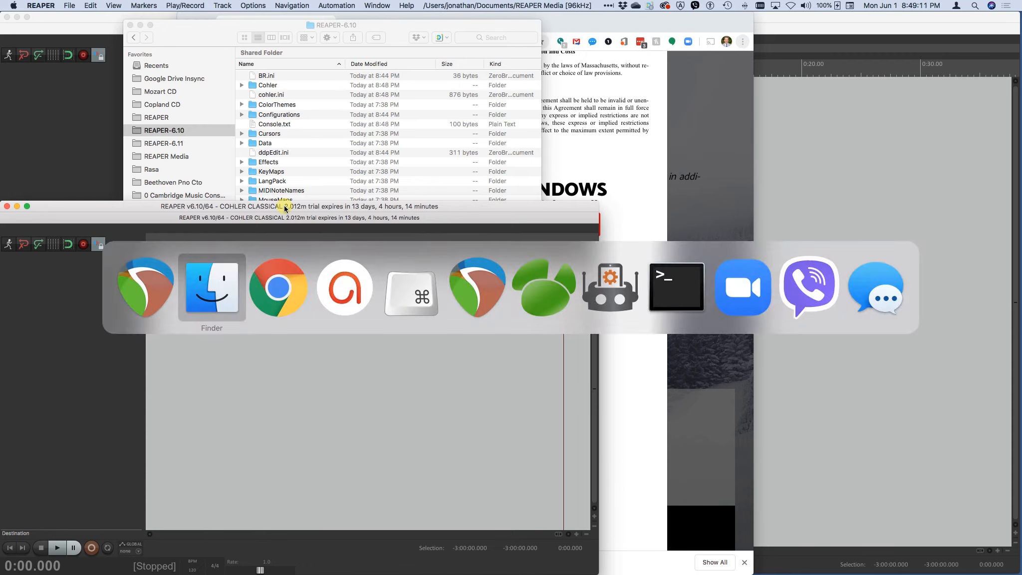
{"action": "key", "text": "super+Tab"}
{"action": "key", "text": "super+Tab"}
{"action": "key", "text": "super+Tab"}
{"action": "key", "text": "super+Tab"}
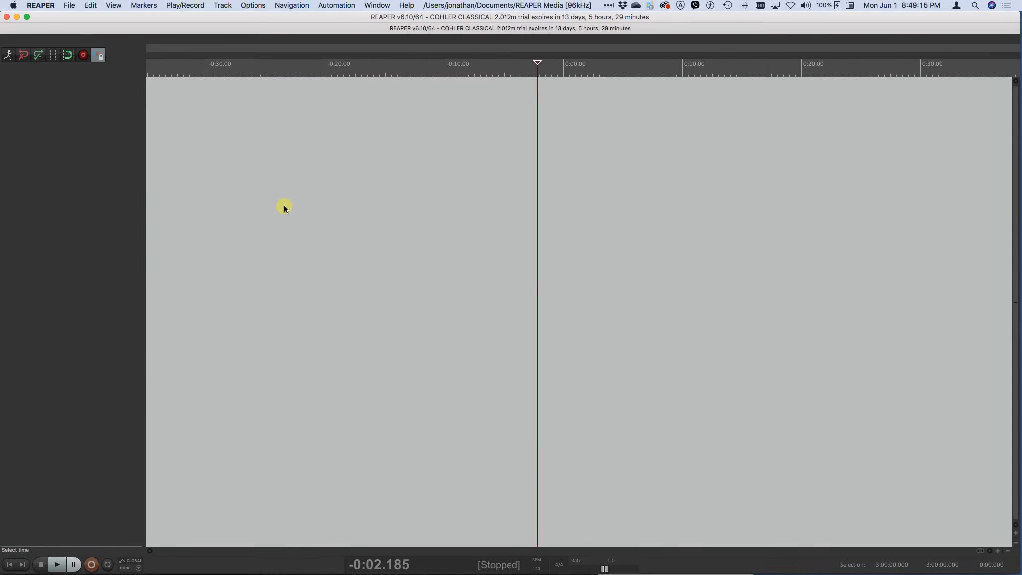
{"action": "key", "text": "alt+r"}
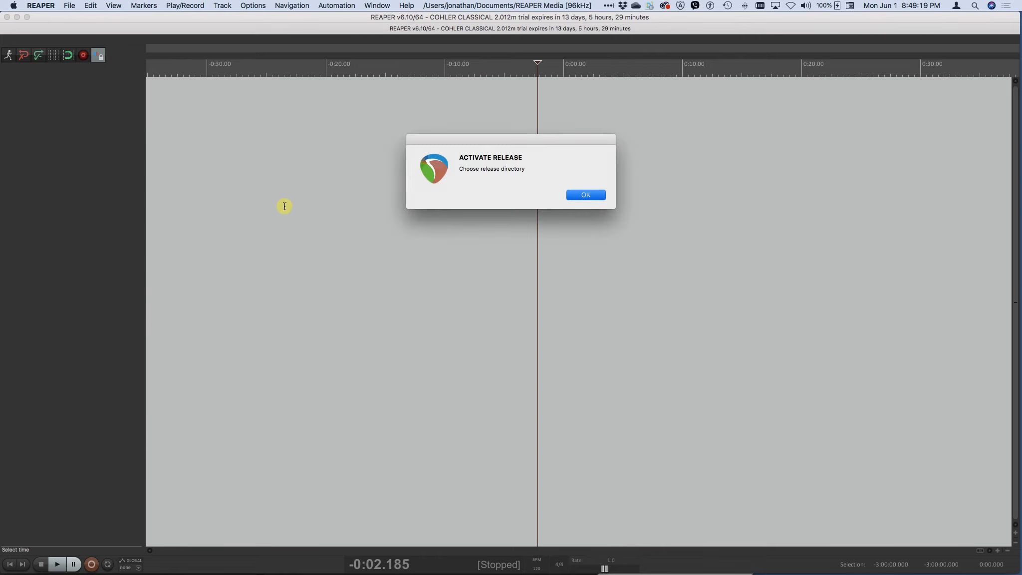
{"action": "key", "text": "Return"}
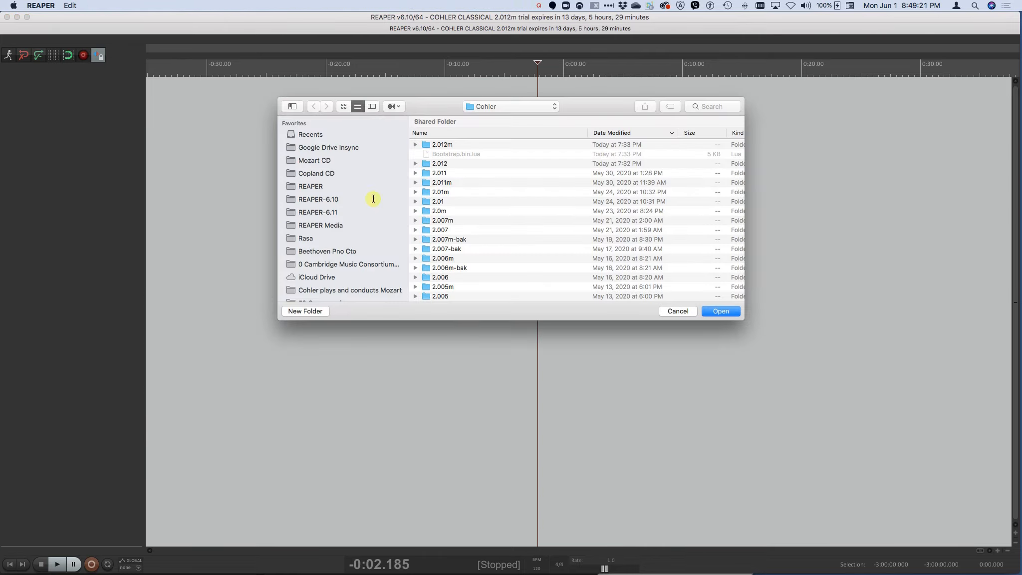
{"action": "left_click", "coordinate": [428, 183]}
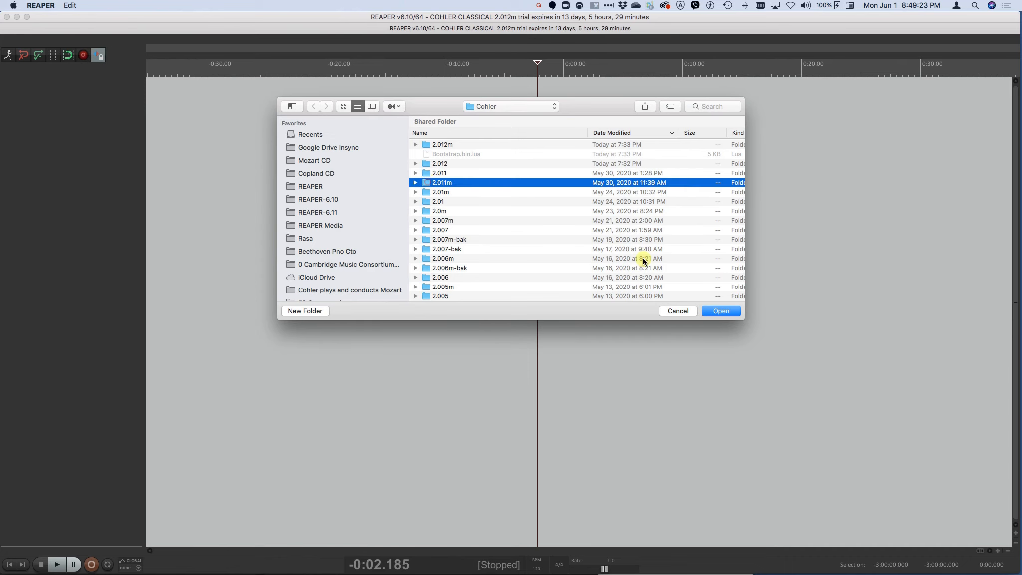
{"action": "left_click", "coordinate": [713, 310]}
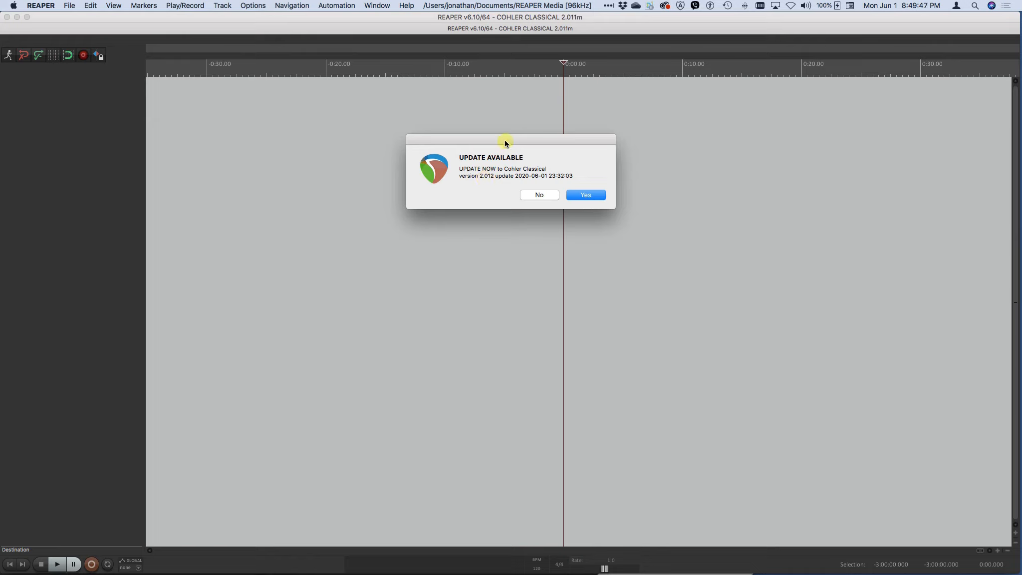
Accept the update to Cohler Classical version 2.012, allow REAPER to restart and dismiss the startup notice
{"action": "left_click", "coordinate": [586, 195]}
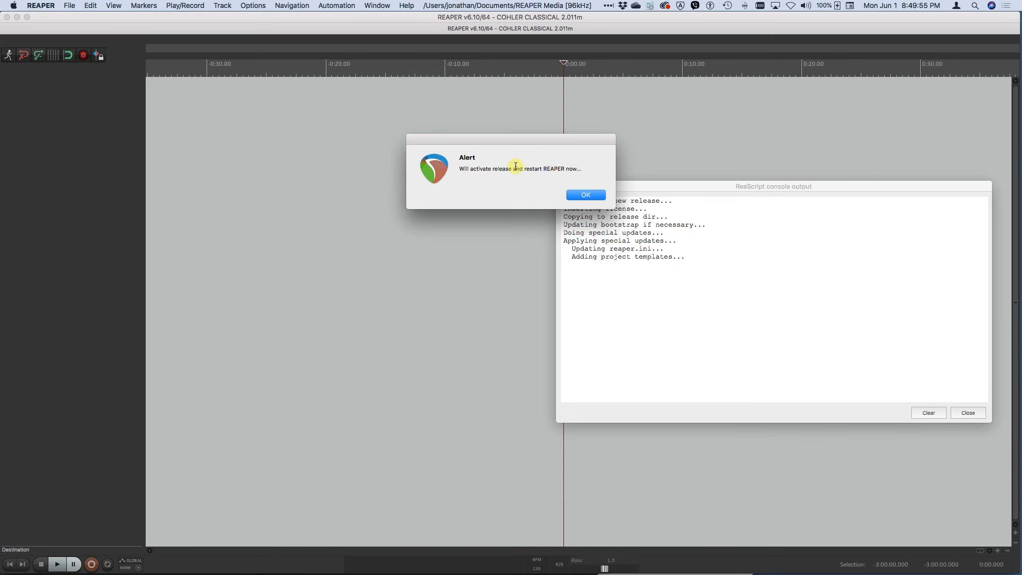
{"action": "left_click", "coordinate": [590, 196]}
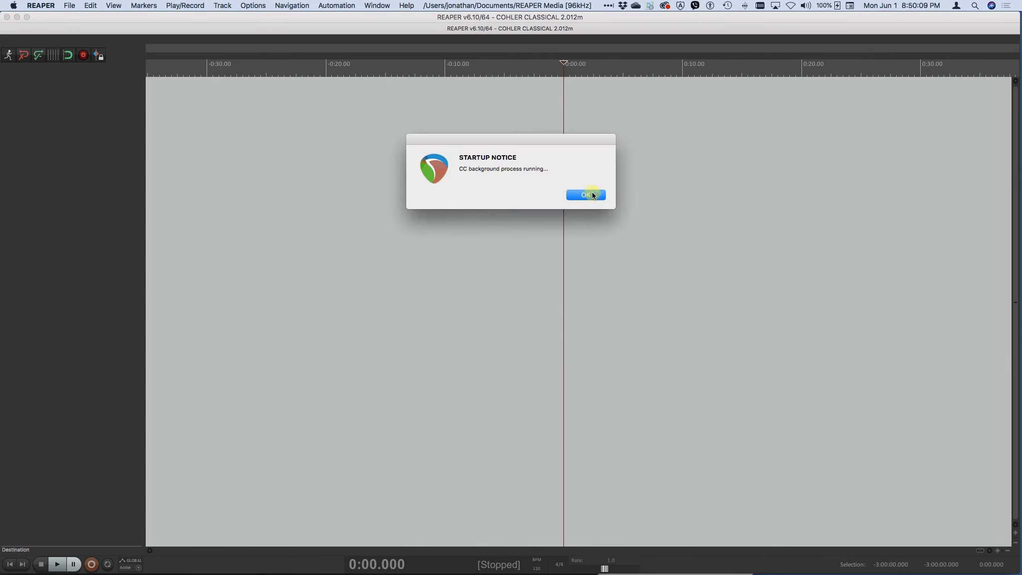
{"action": "left_click", "coordinate": [593, 195]}
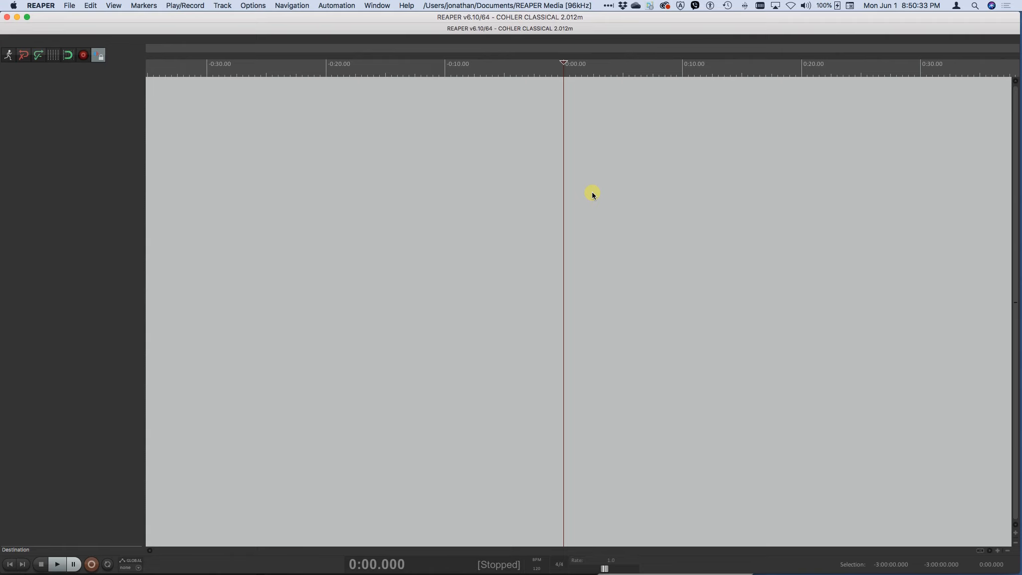
Switch to Chrome, dismiss the license agreement on the Cohler Classical downloads page and review the Initial Install instructions
{"action": "key", "text": "super+Tab"}
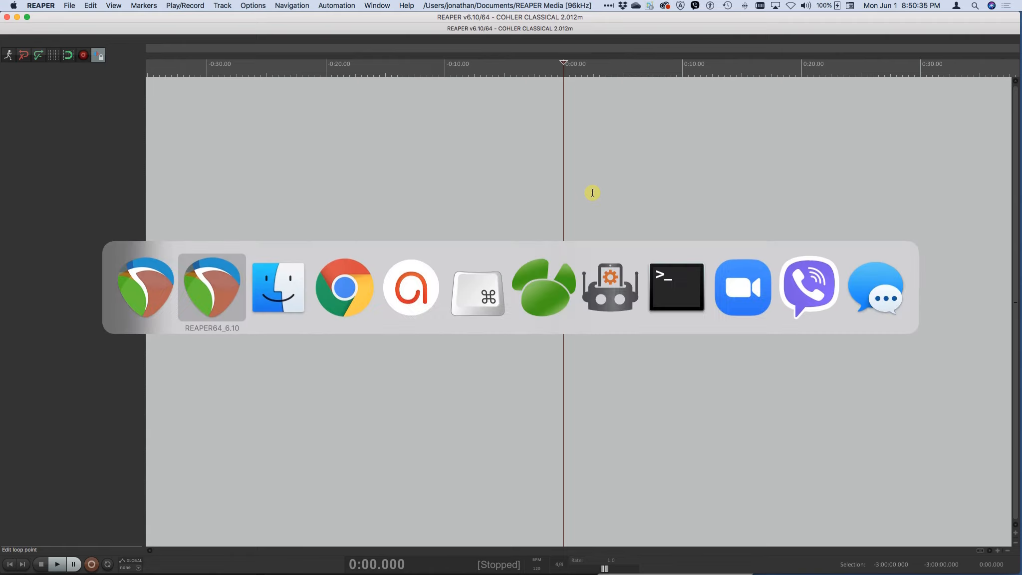
{"action": "key", "text": "super+Tab"}
{"action": "key", "text": "super+Tab"}
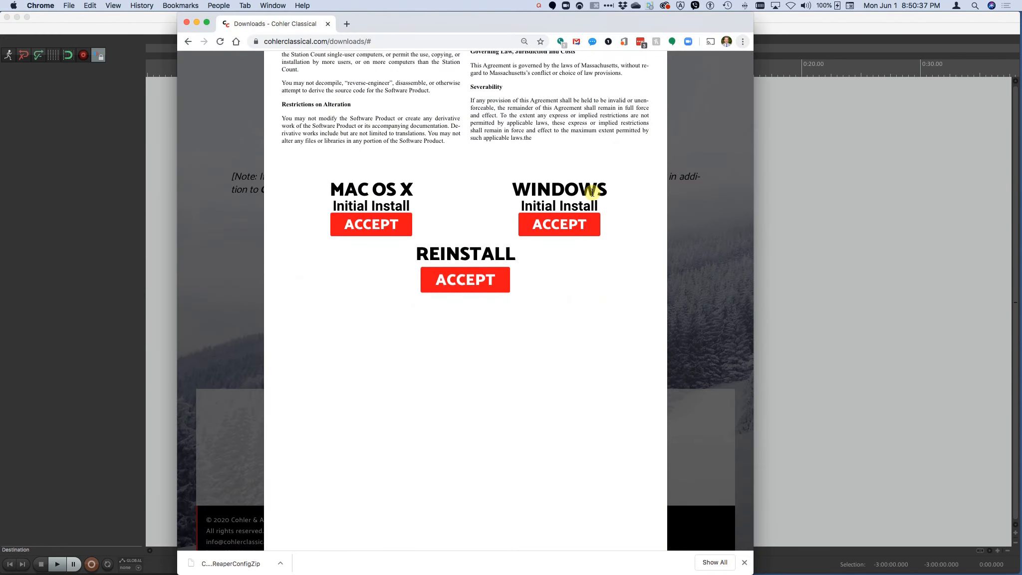
{"action": "left_click", "coordinate": [711, 222]}
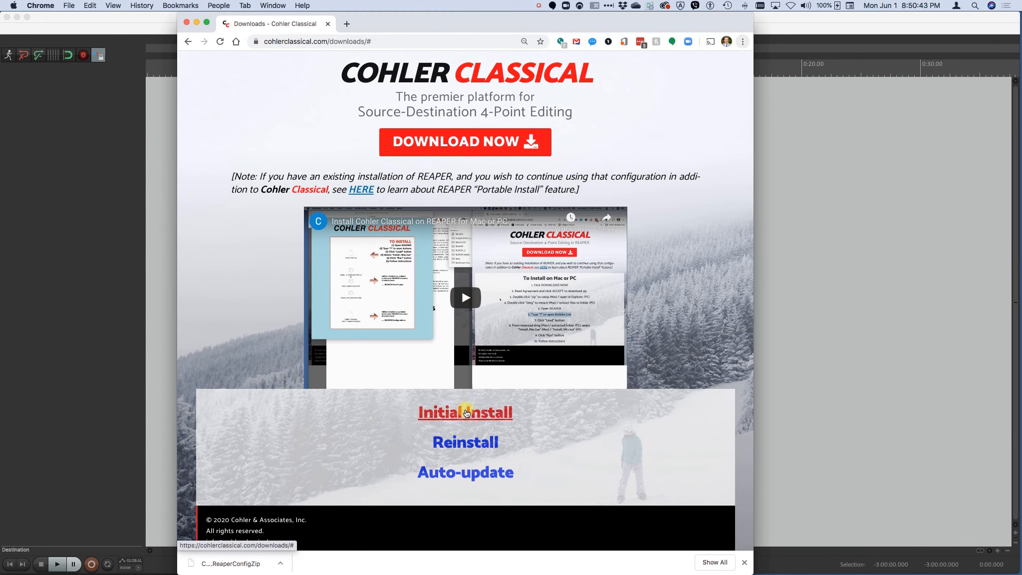
{"action": "left_click", "coordinate": [466, 413]}
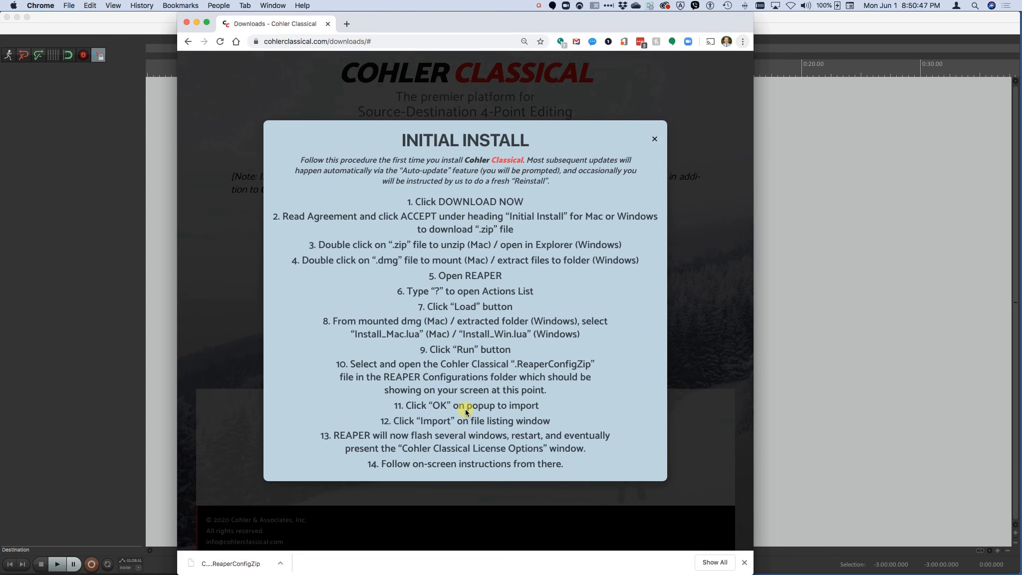
{"action": "left_click", "coordinate": [719, 367]}
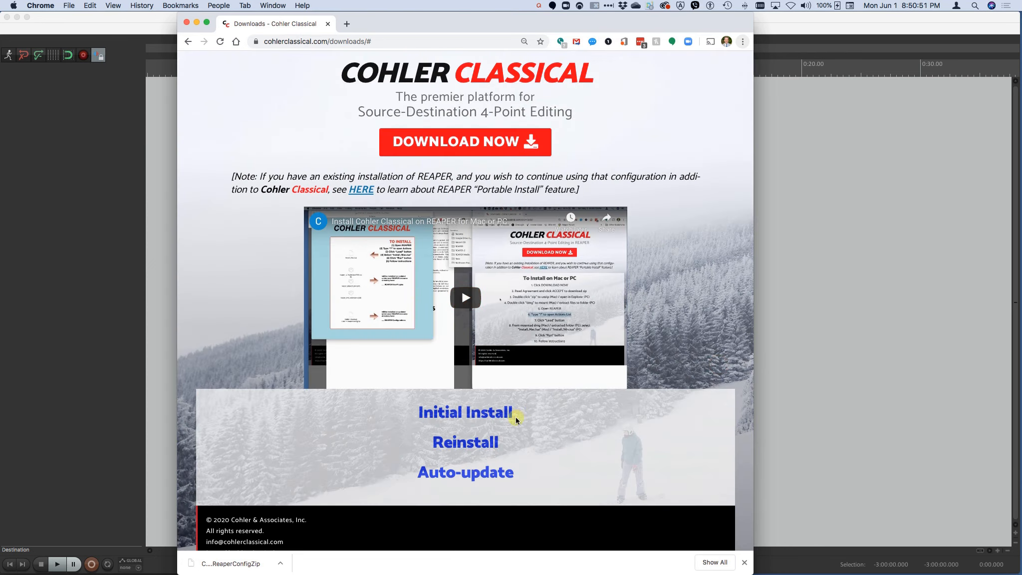
Review the Reinstall and Auto-update instructions on the downloads page, closing each one after reading
{"action": "left_click", "coordinate": [463, 442]}
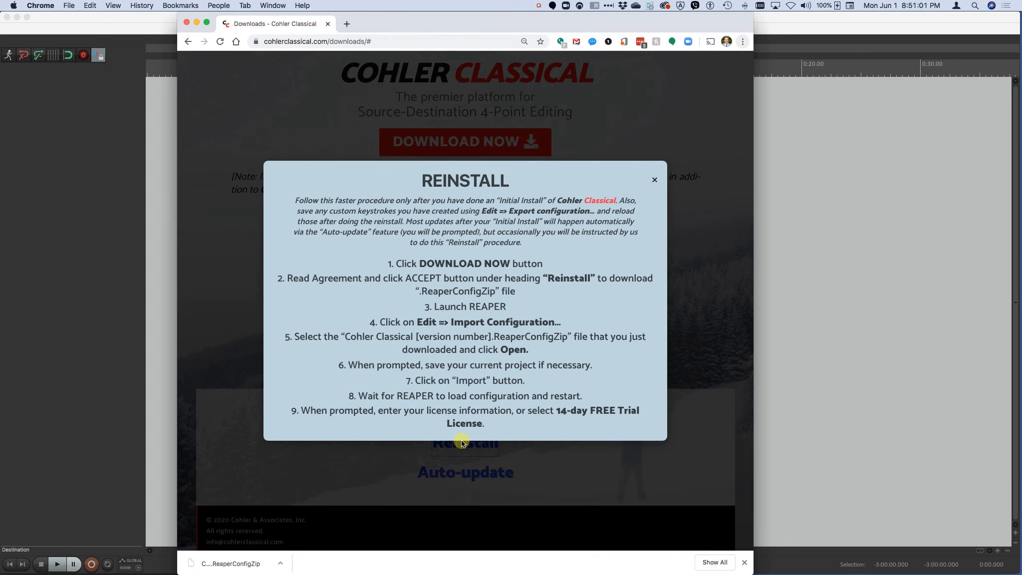
{"action": "left_click", "coordinate": [704, 441]}
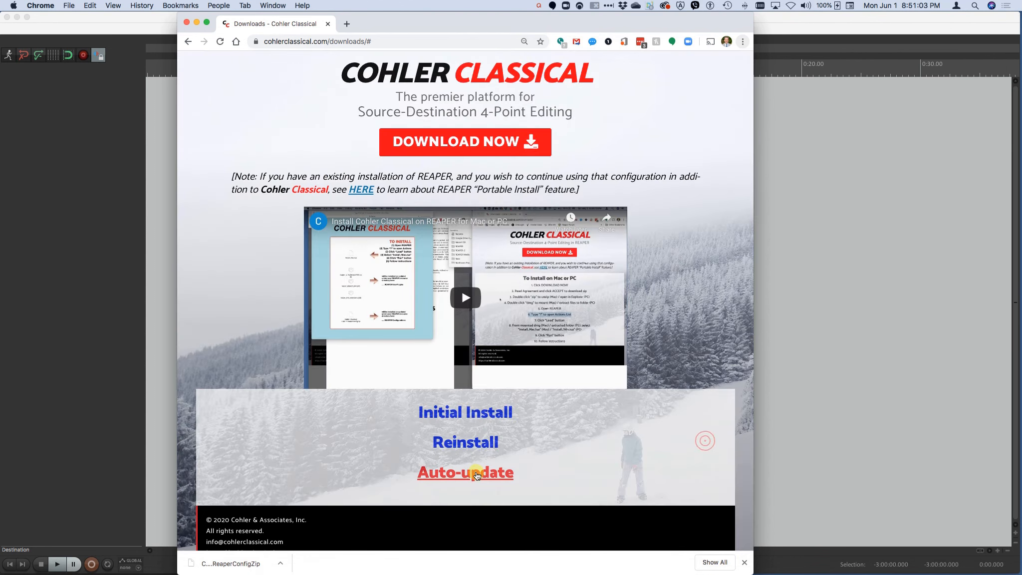
{"action": "left_click", "coordinate": [475, 473]}
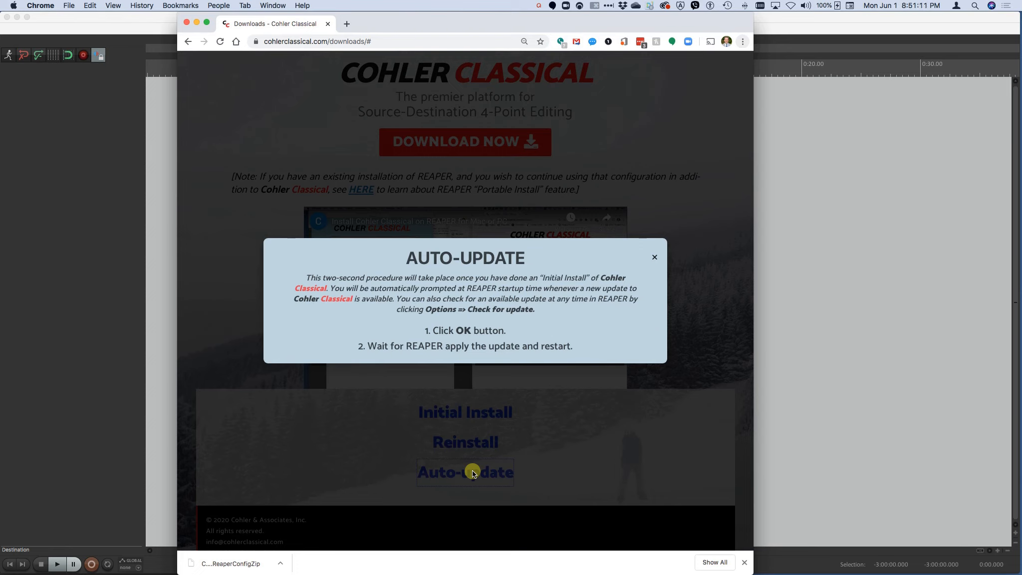
{"action": "left_click", "coordinate": [654, 258]}
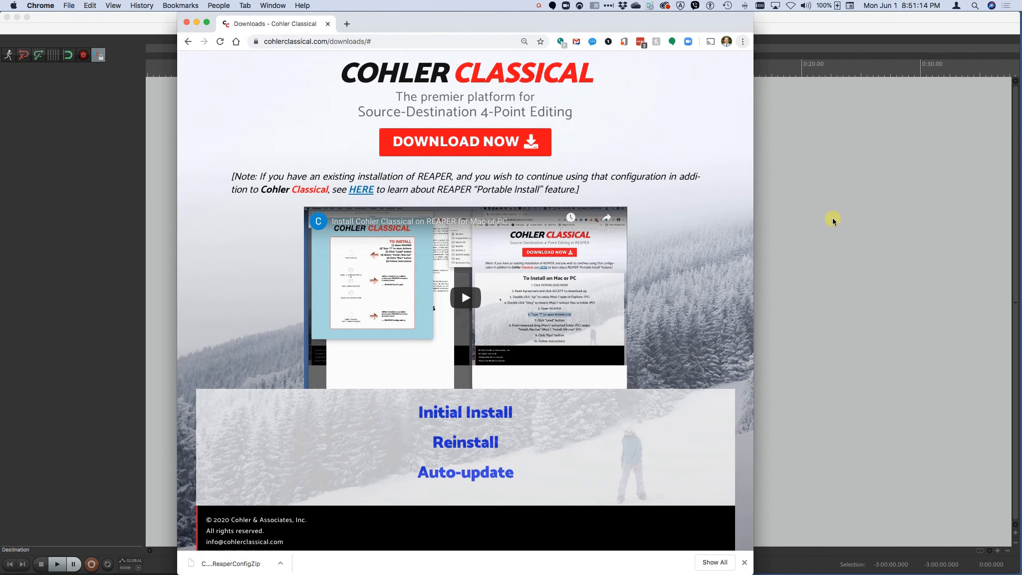
Switch back to REAPER, check for a Cohler Classical update and dismiss the resulting alert
{"action": "left_click", "coordinate": [832, 217]}
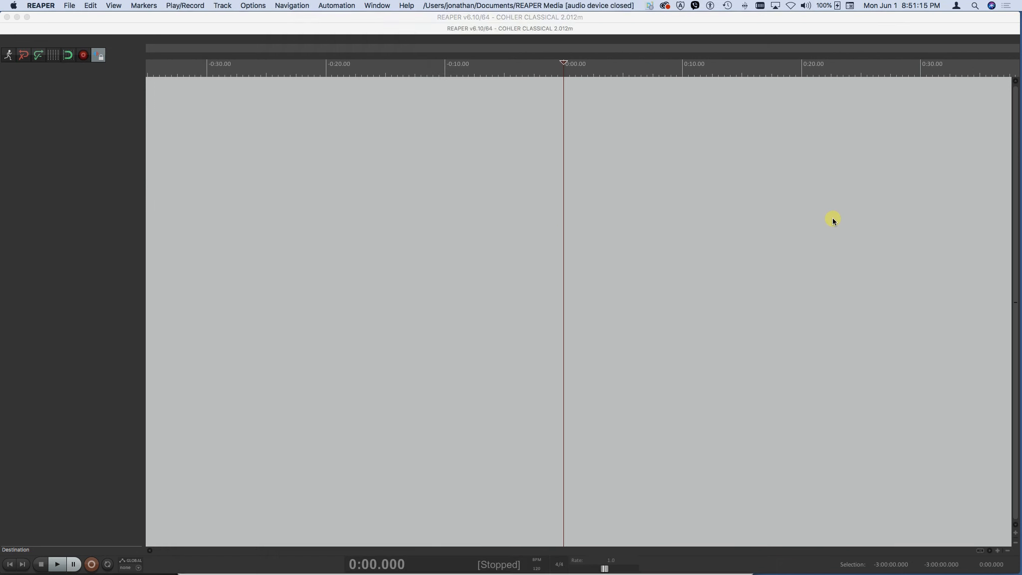
{"action": "left_click", "coordinate": [250, 5]}
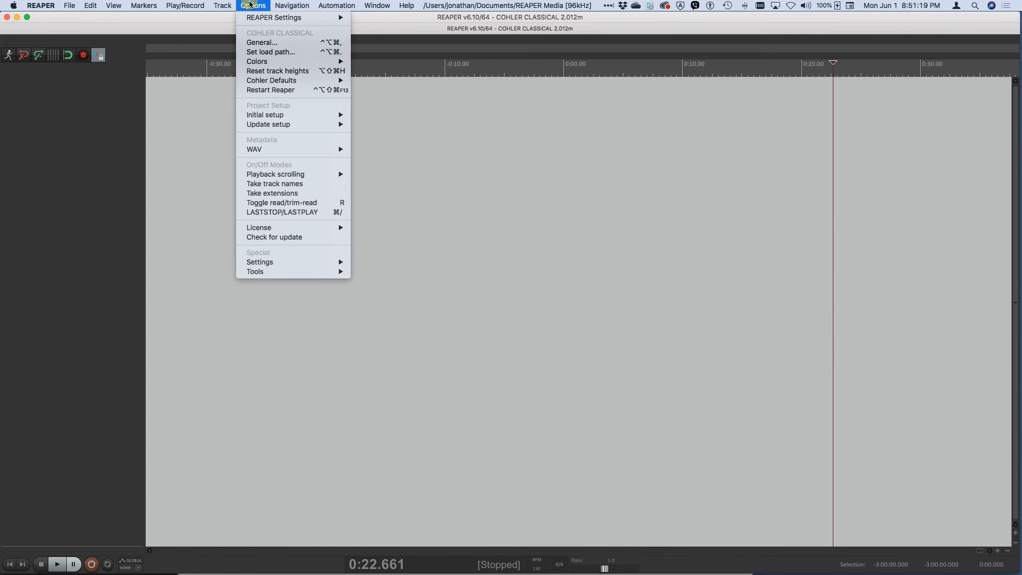
{"action": "left_click", "coordinate": [267, 237]}
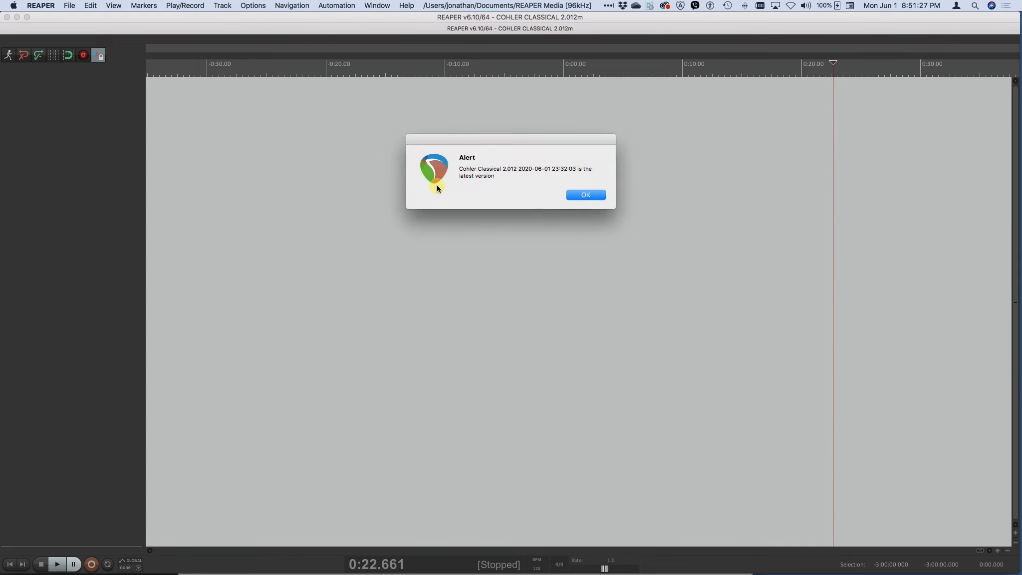
{"action": "left_click", "coordinate": [584, 195]}
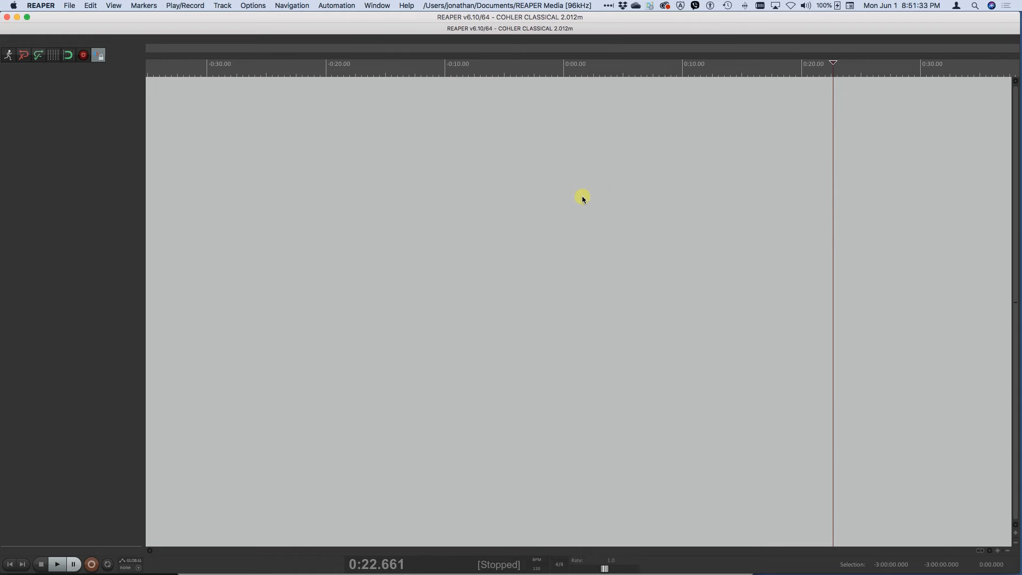